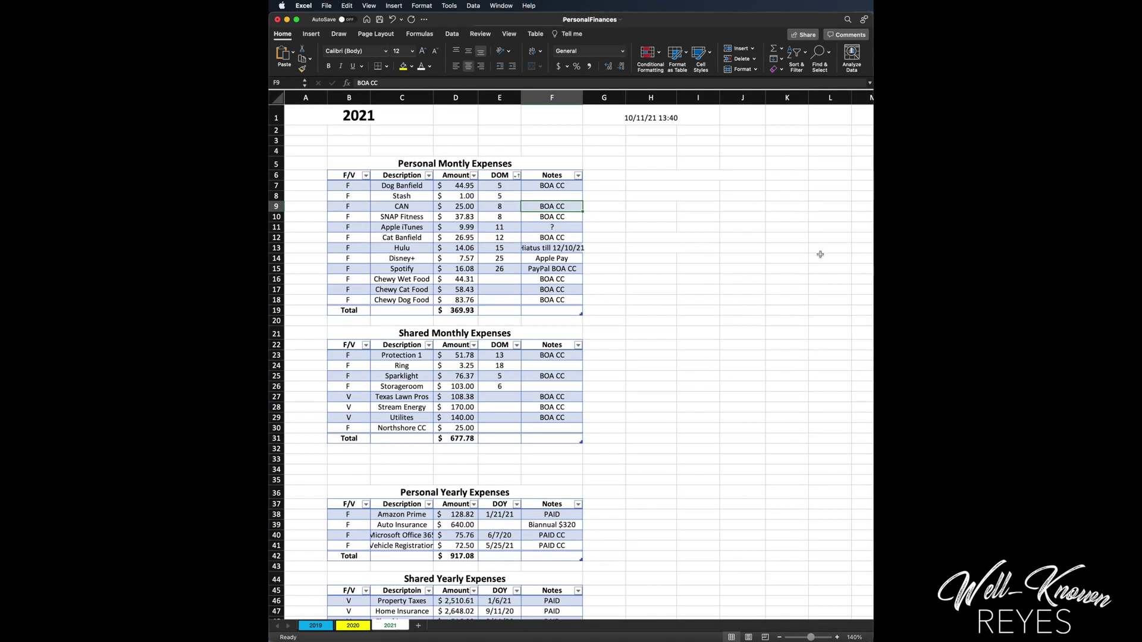
Create a new blank workbook and zoom the sheet to 140%
{"action": "left_click", "coordinate": [552, 198]}
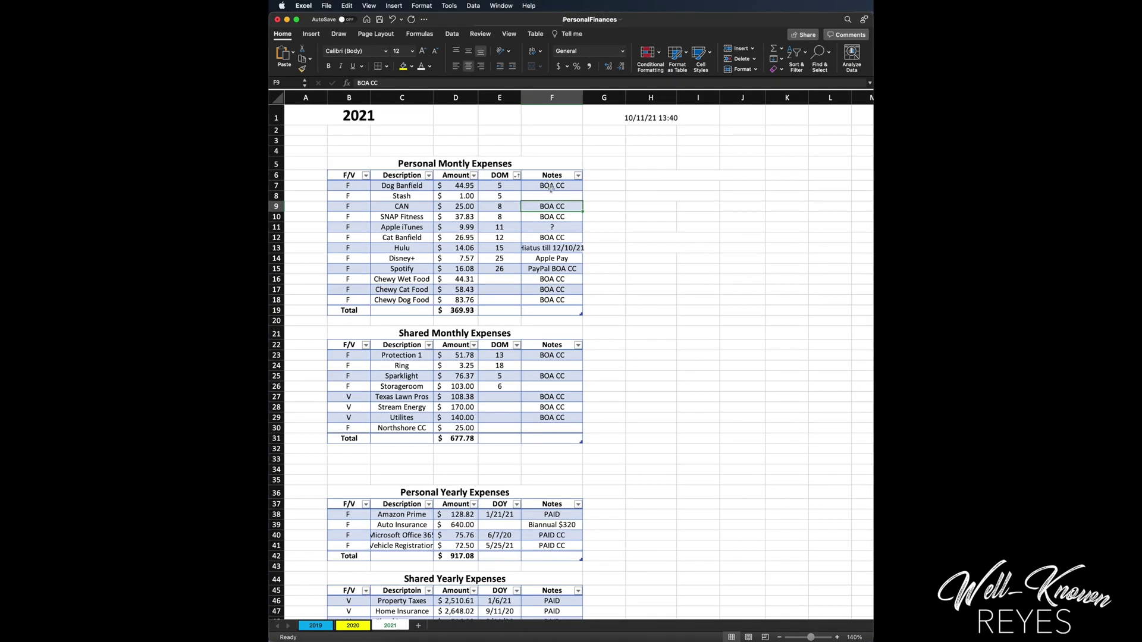
{"action": "left_click", "coordinate": [327, 5]}
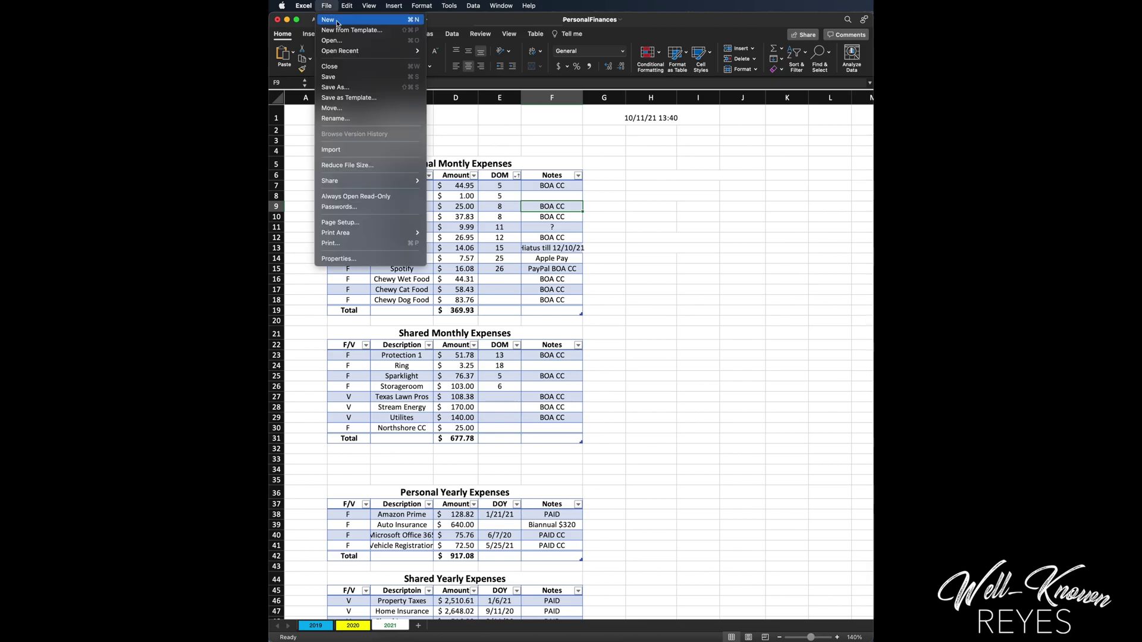
{"action": "left_click", "coordinate": [336, 19]}
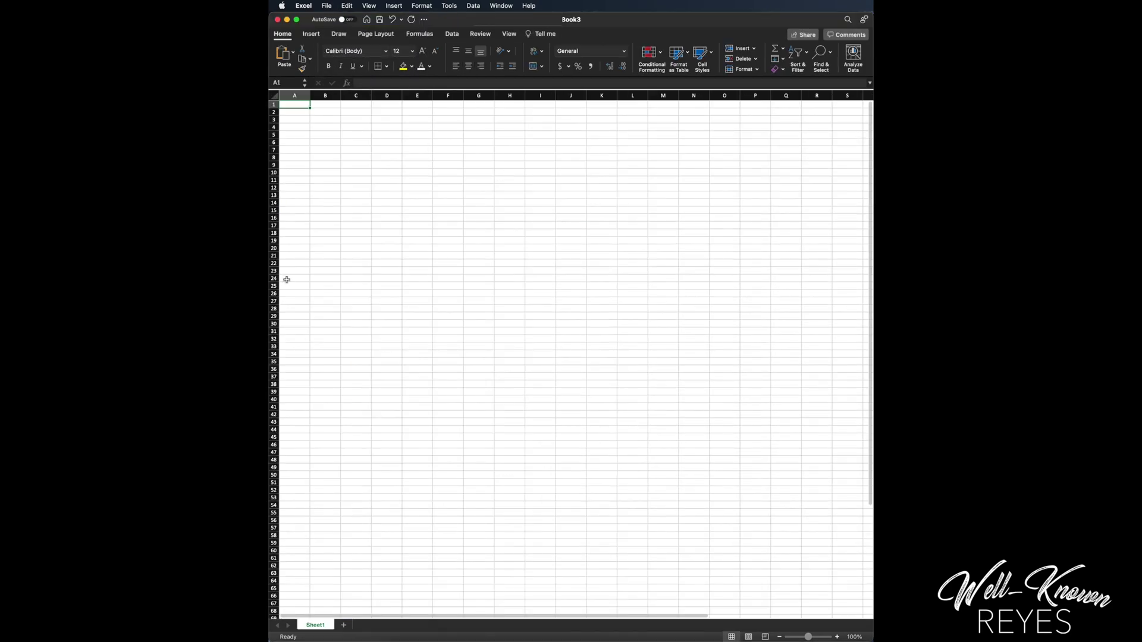
{"action": "key", "text": "ctrl+Up"}
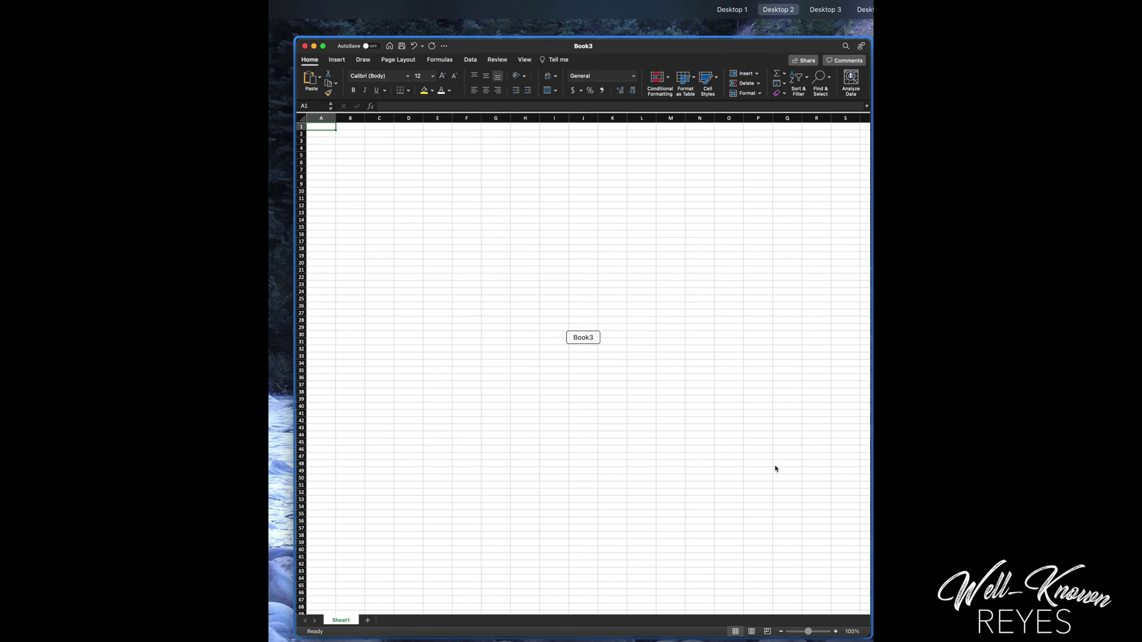
{"action": "left_click", "coordinate": [772, 465]}
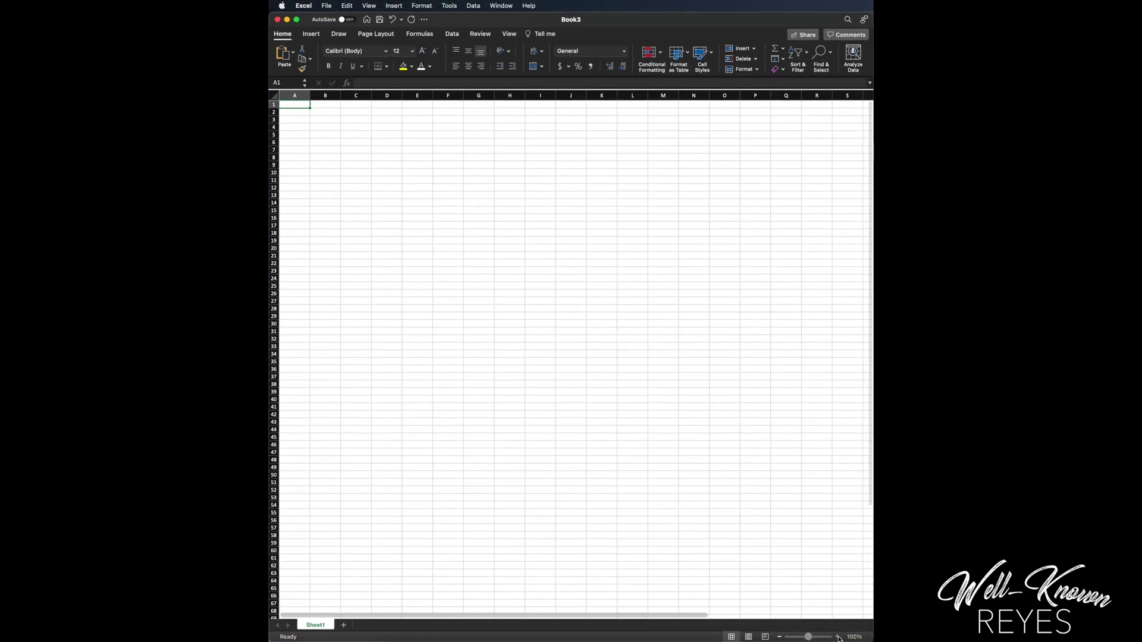
{"action": "left_click", "coordinate": [838, 637]}
{"action": "left_click", "coordinate": [838, 637]}
{"action": "left_click", "coordinate": [838, 637]}
{"action": "left_click", "coordinate": [839, 637]}
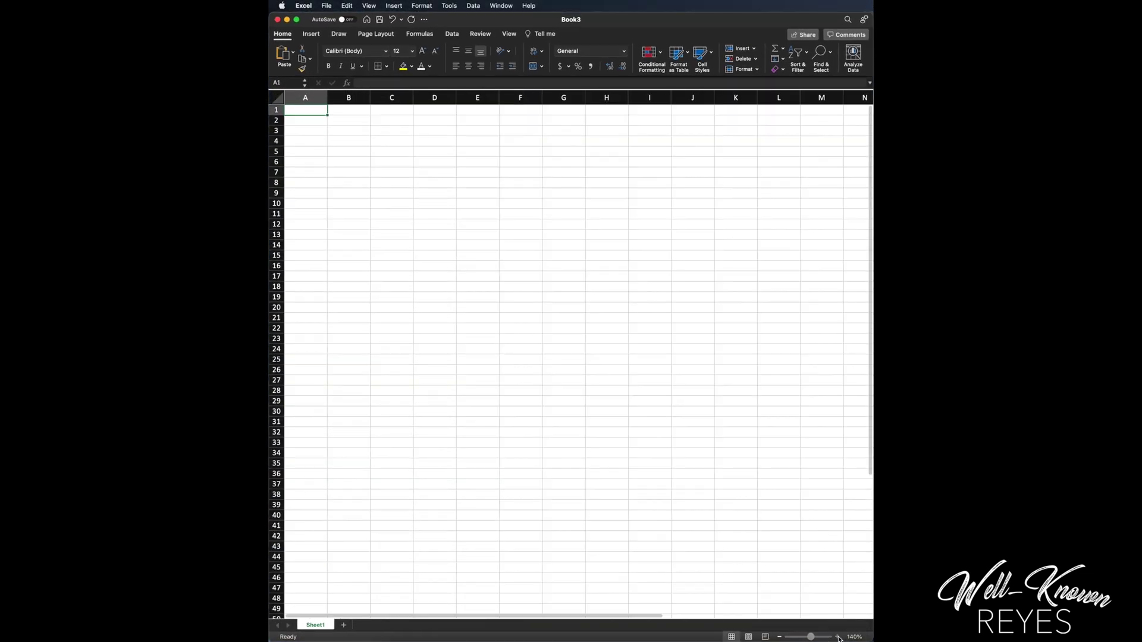
Enter the F/V and Descrpition headers in cells B6 and C6
{"action": "left_click", "coordinate": [342, 163]}
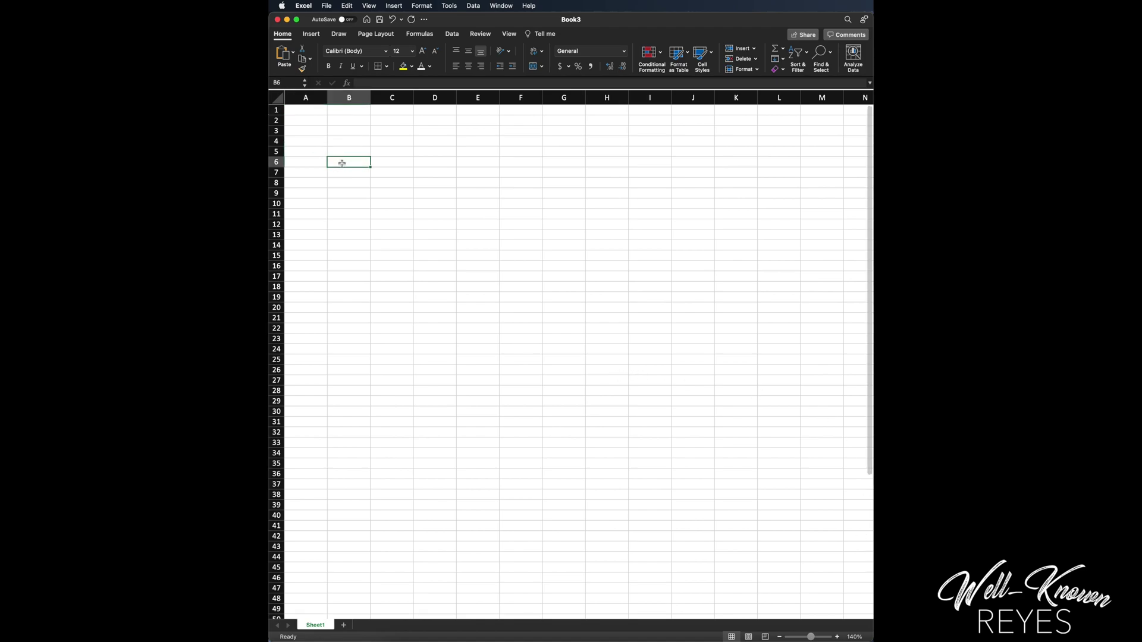
{"action": "type", "text": "F/V"}
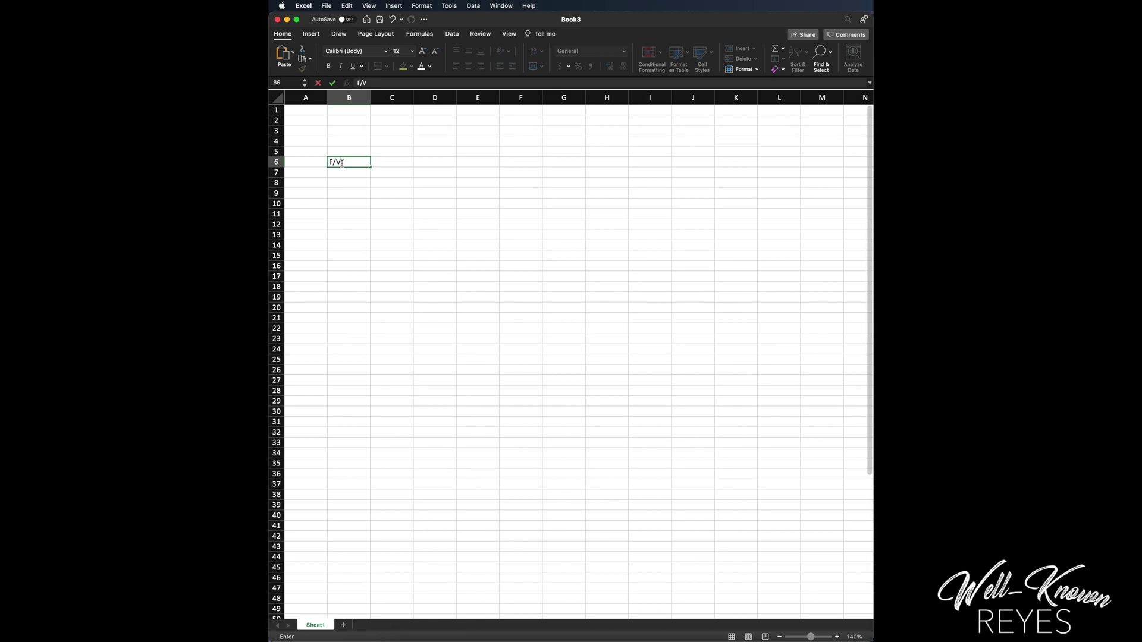
{"action": "left_click", "coordinate": [392, 162]}
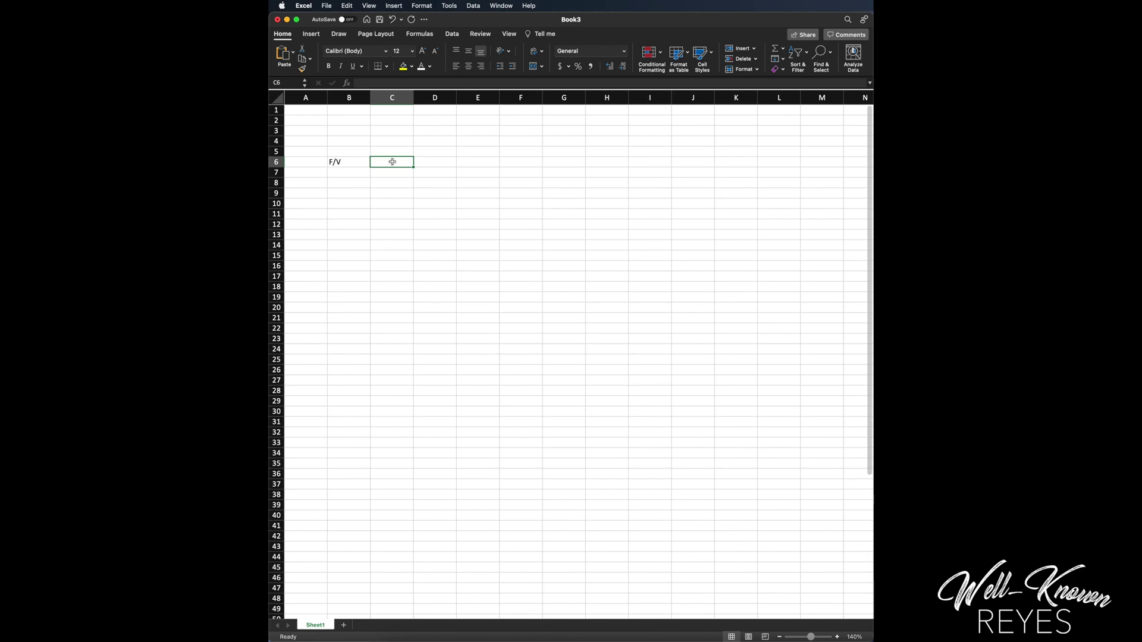
{"action": "type", "text": "Desc"}
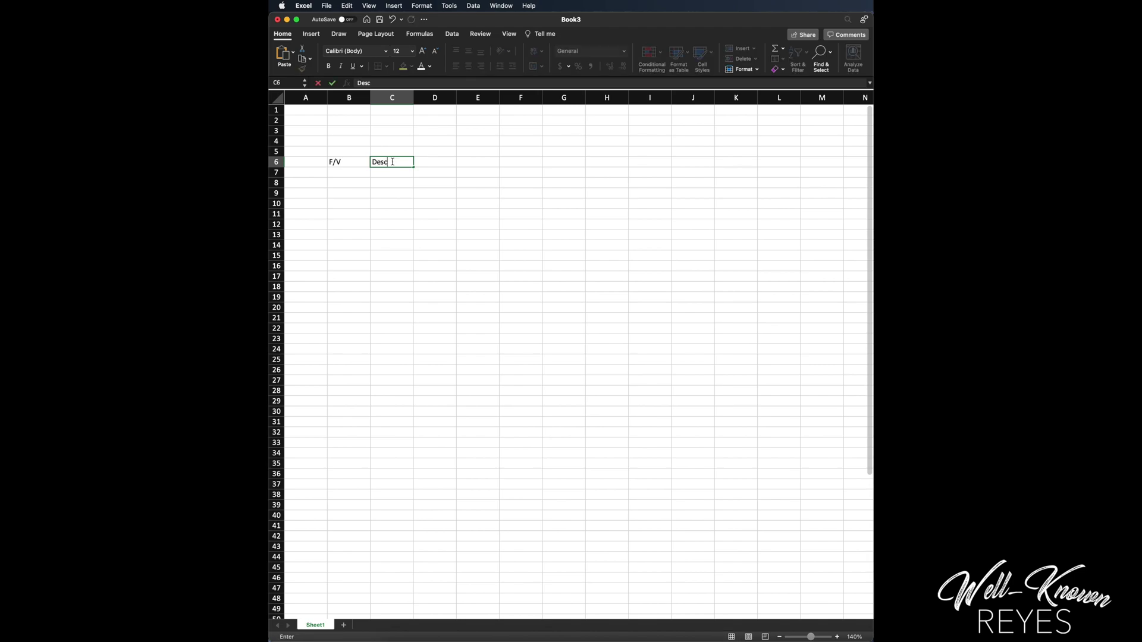
{"action": "type", "text": "rptio"}
{"action": "key", "text": "BackSpace"}
{"action": "key", "text": "BackSpace"}
{"action": "type", "text": "ition"}
{"action": "left_click", "coordinate": [433, 166]}
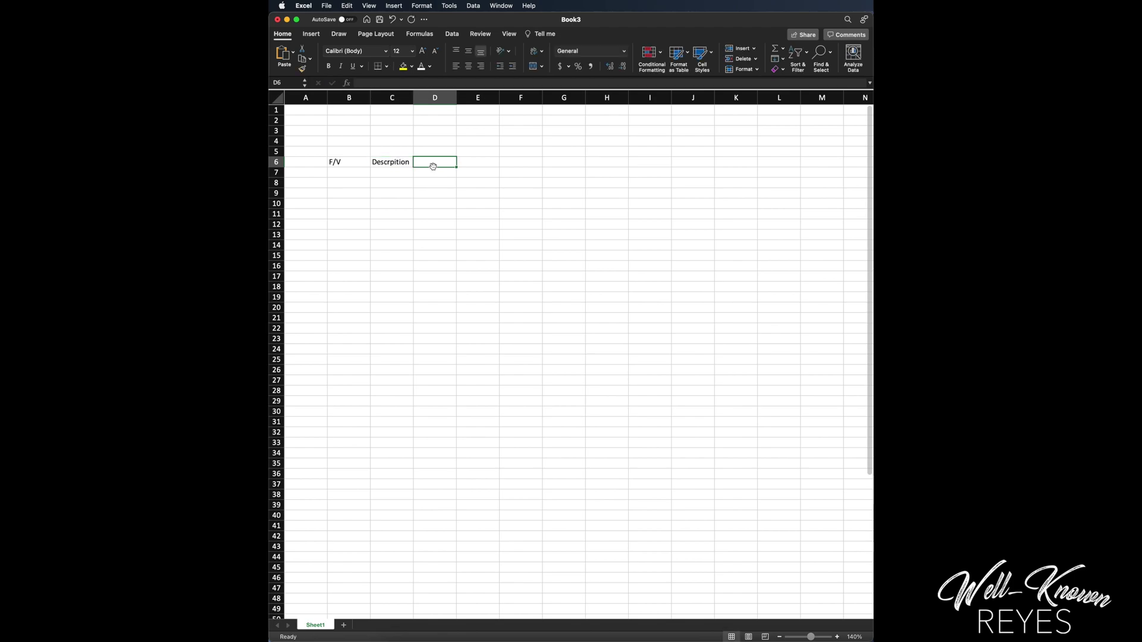
Add the Amount, DOM and Notes headers across D6:F6
{"action": "type", "text": "Amount"}
{"action": "left_click", "coordinate": [482, 162]}
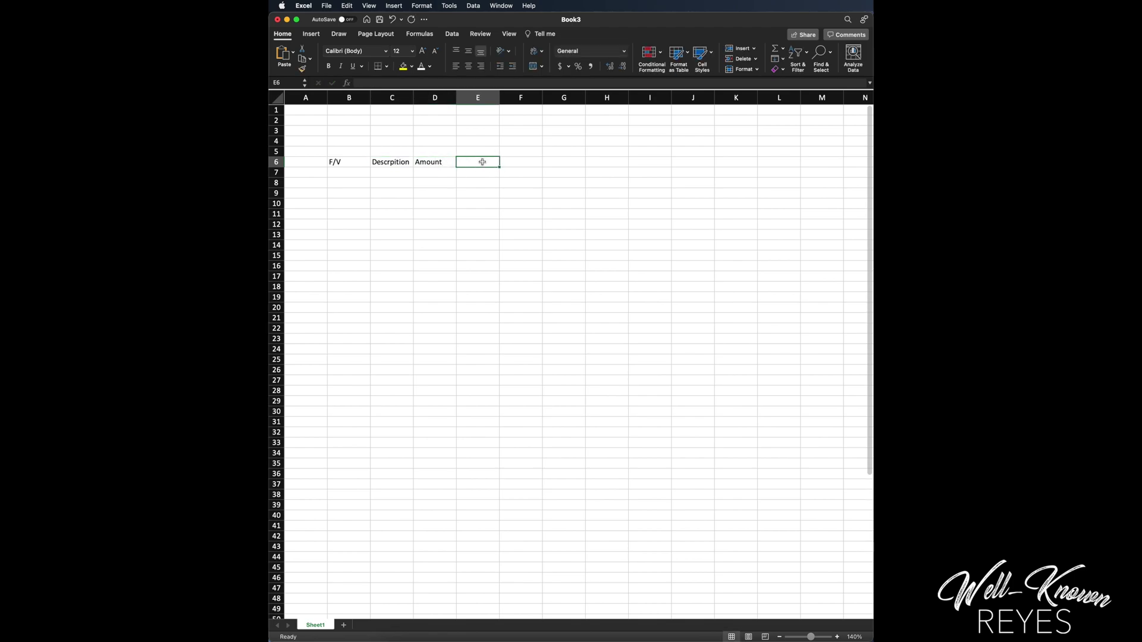
{"action": "type", "text": "DOM"}
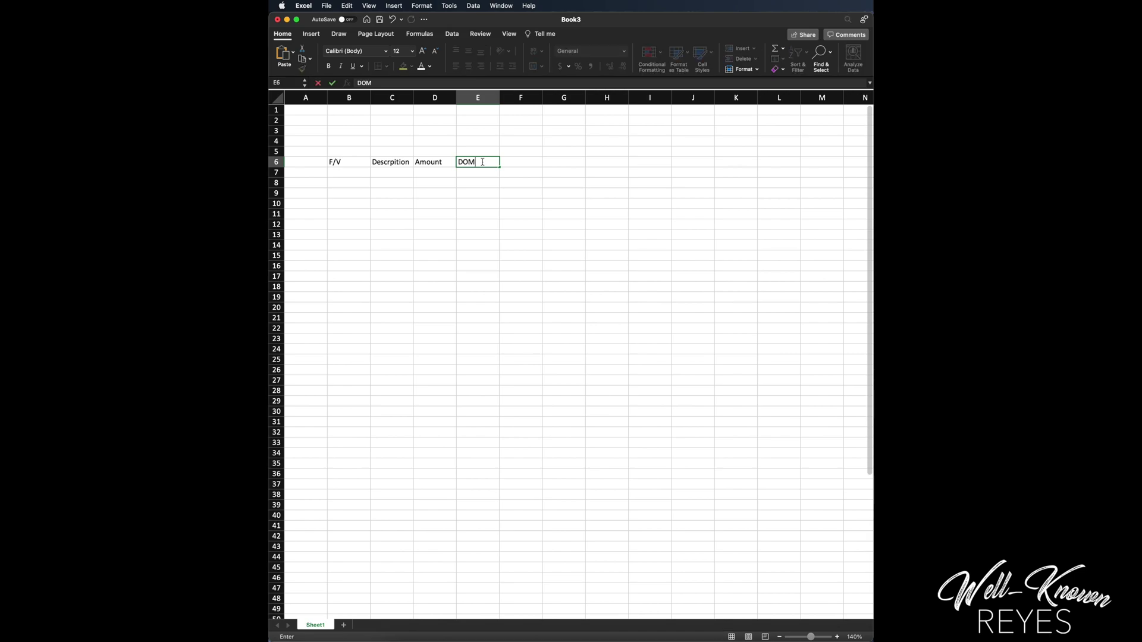
{"action": "left_click", "coordinate": [523, 163]}
{"action": "type", "text": "NO"}
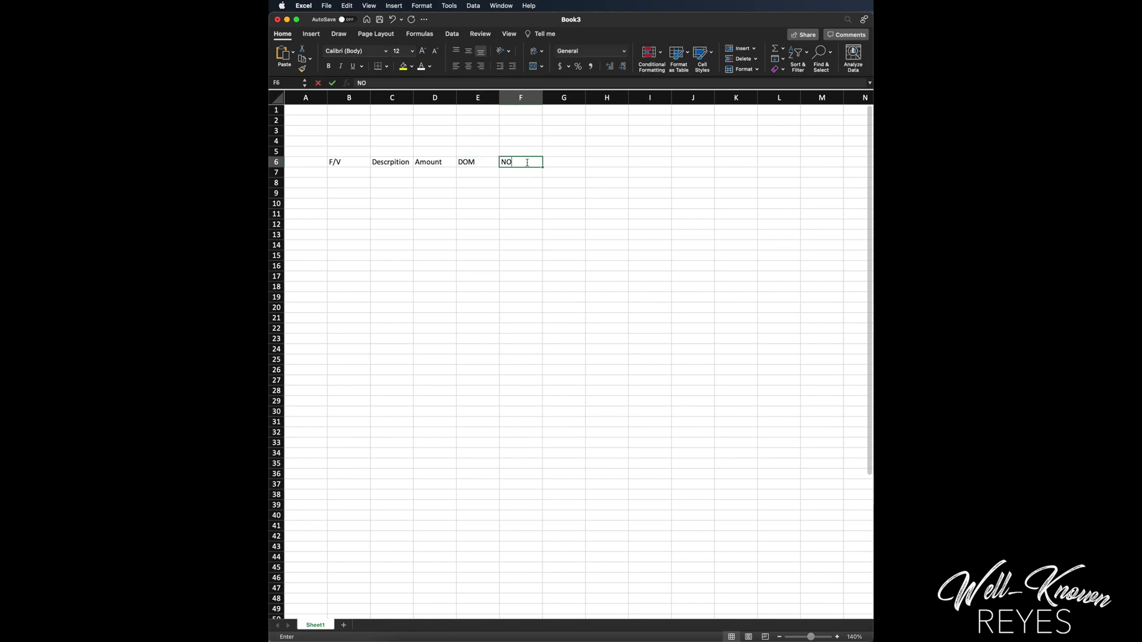
{"action": "type", "text": "TES"}
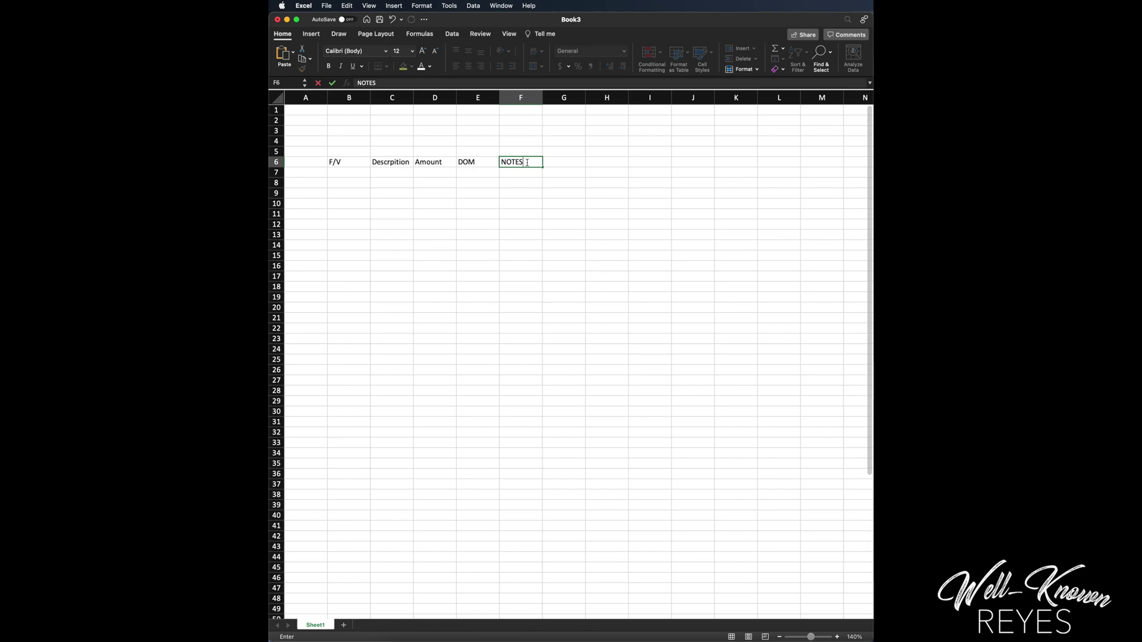
{"action": "key", "text": "BackSpace"}
{"action": "key", "text": "BackSpace"}
{"action": "key", "text": "BackSpace"}
{"action": "key", "text": "BackSpace"}
{"action": "type", "text": "otes"}
Fill row 7 with the Spotify expense: F, Spotify, 16.08, 26, CC
{"action": "left_click", "coordinate": [344, 175]}
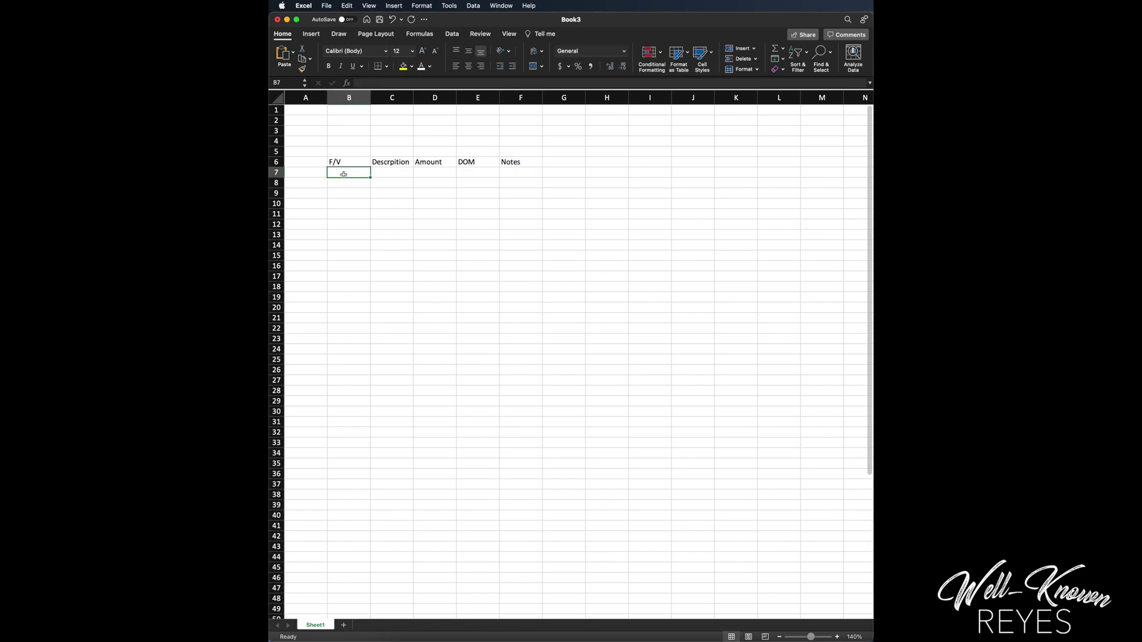
{"action": "type", "text": "F"}
{"action": "key", "text": "BackSpace"}
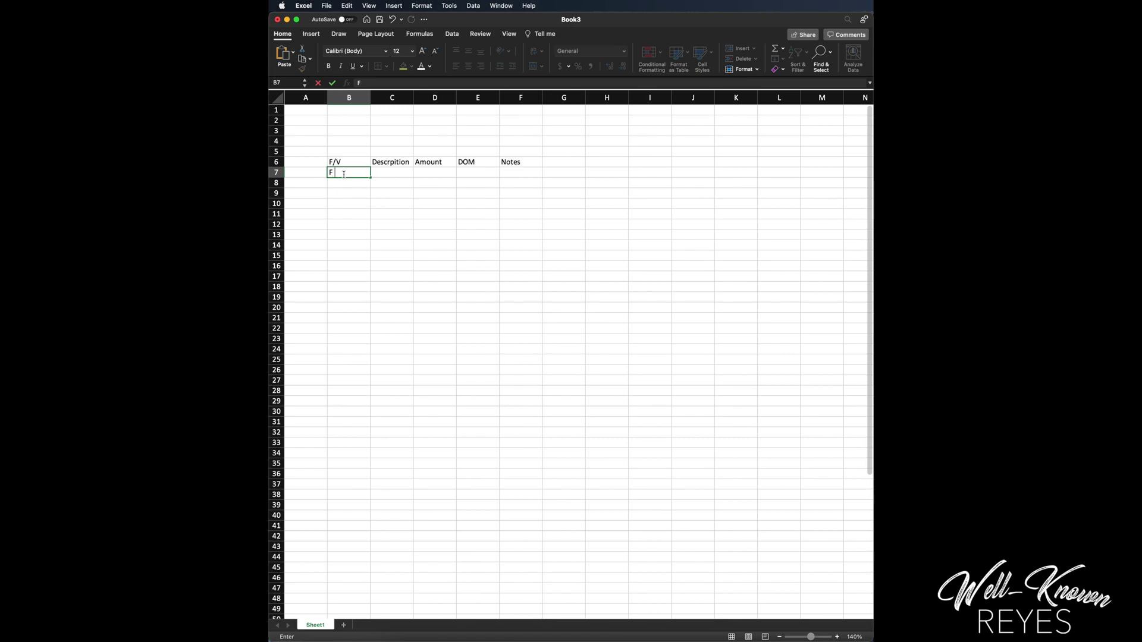
{"action": "left_click", "coordinate": [400, 174]}
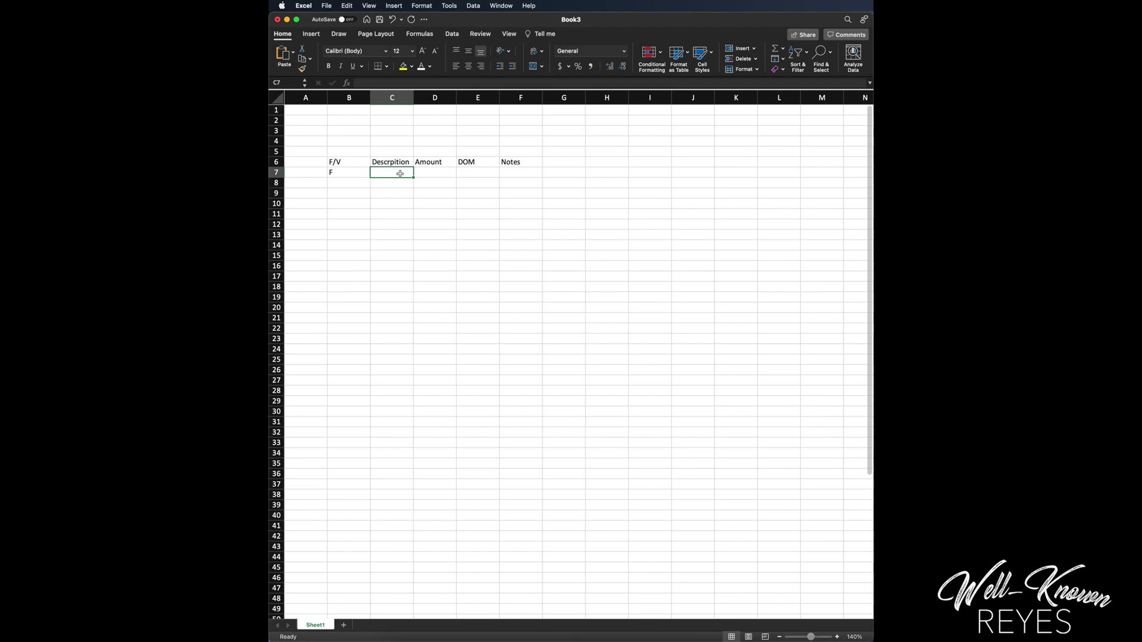
{"action": "type", "text": "Sptooot"}
{"action": "left_click", "coordinate": [434, 174]}
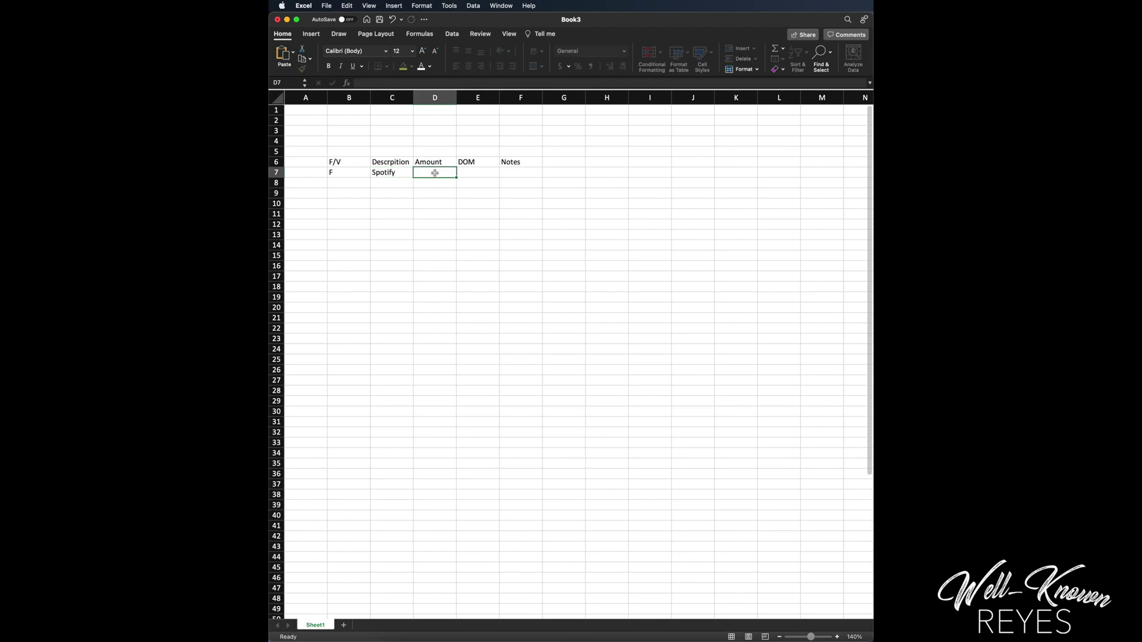
{"action": "type", "text": "16.08"}
{"action": "left_click", "coordinate": [480, 171]}
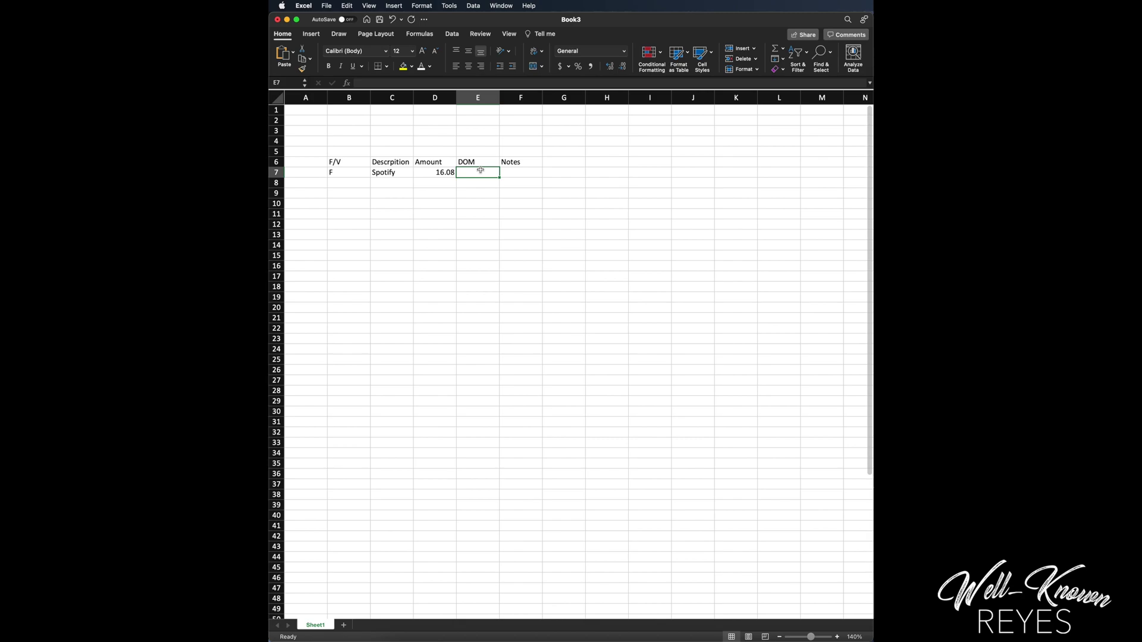
{"action": "type", "text": "26"}
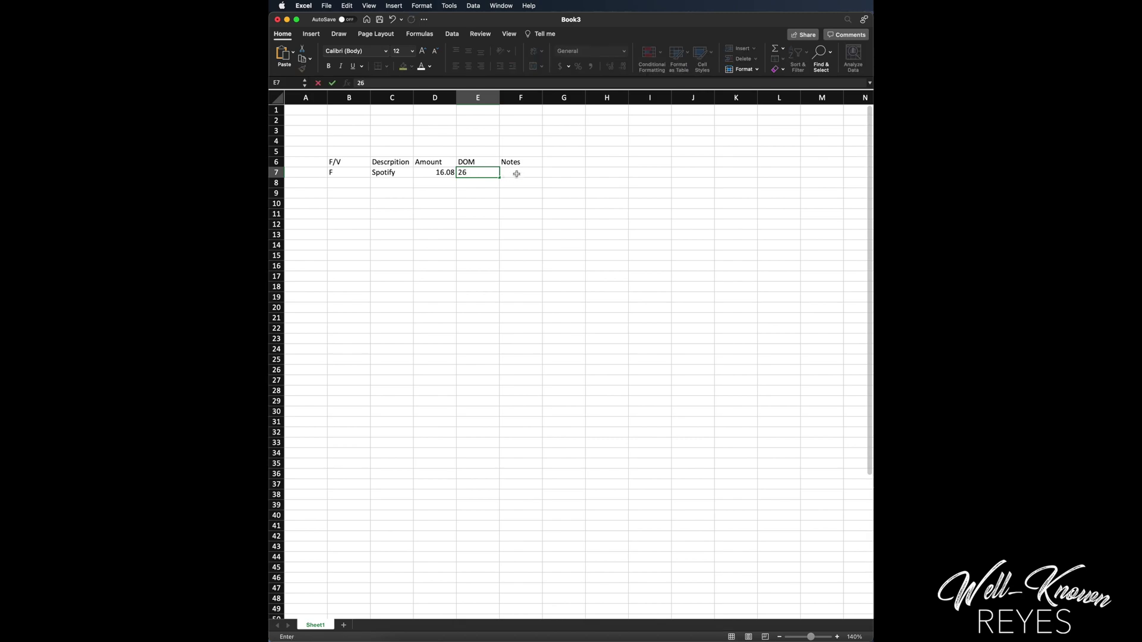
{"action": "left_click", "coordinate": [516, 174]}
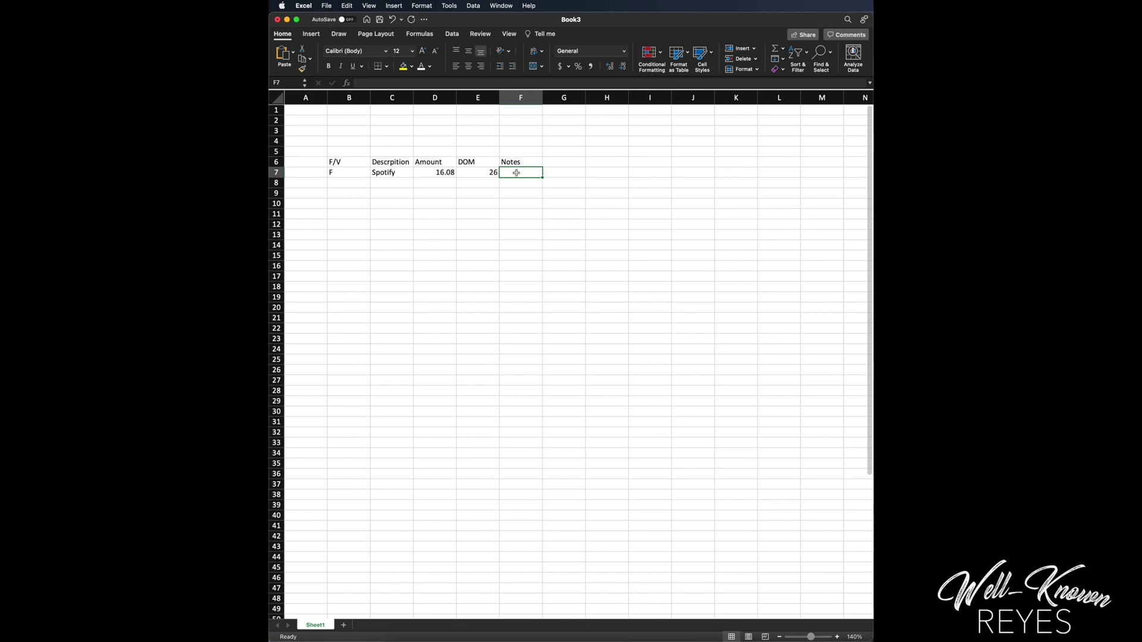
{"action": "type", "text": "CC"}
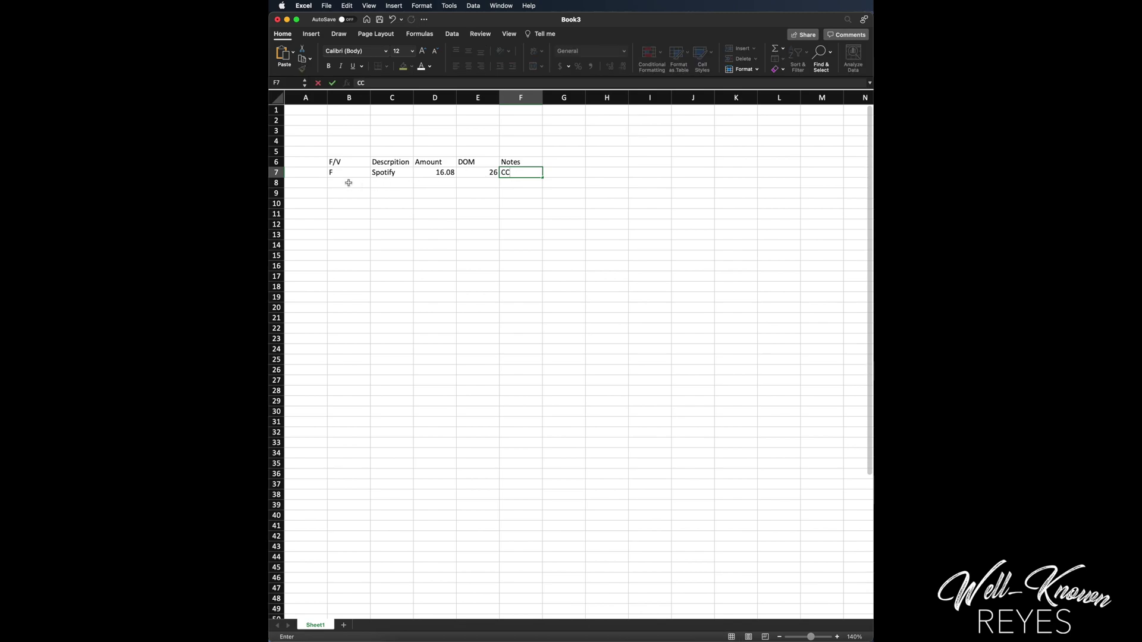
{"action": "left_click", "coordinate": [472, 193]}
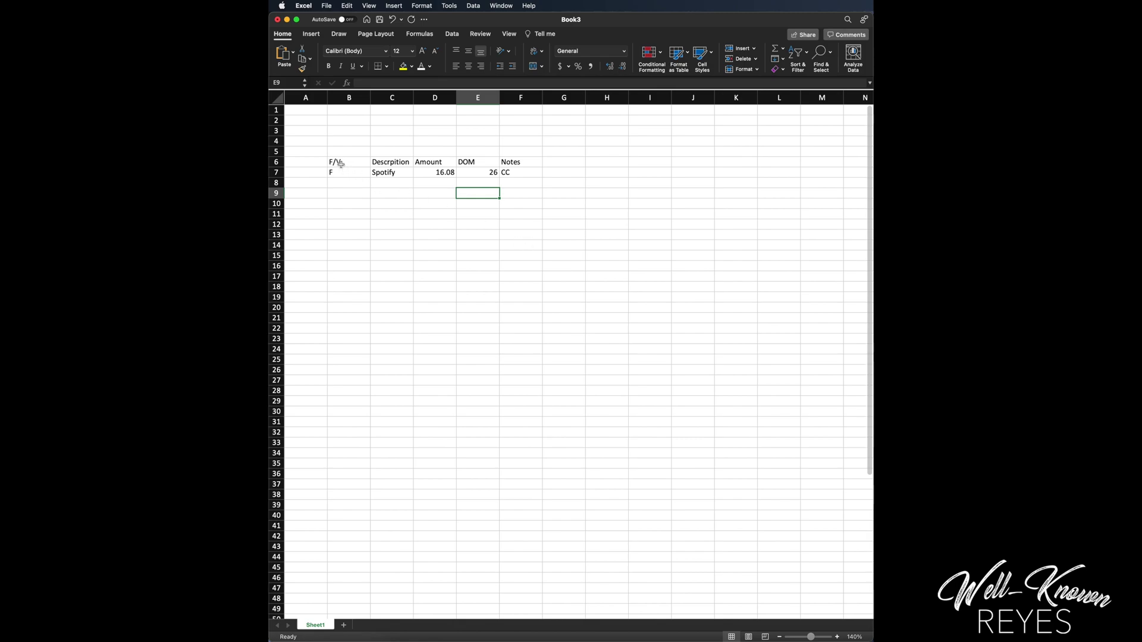
Select B6:F7 and start inserting a table over $B$6:$F$7 with headers
{"action": "left_click_drag", "start_coordinate": [337, 162], "coordinate": [506, 172]}
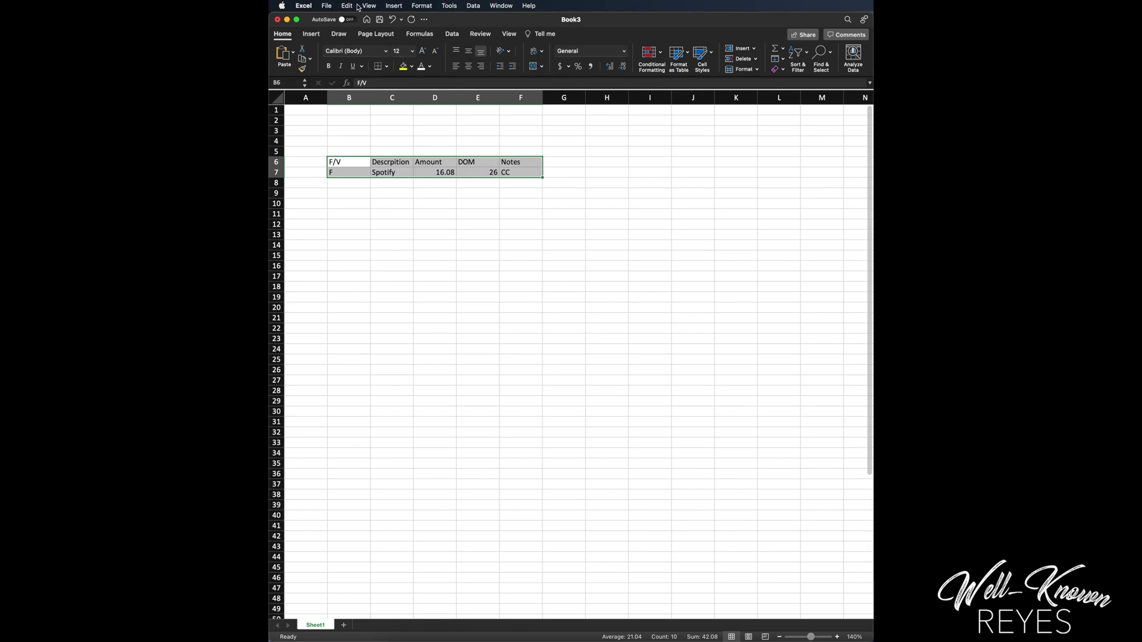
{"action": "left_click", "coordinate": [316, 37]}
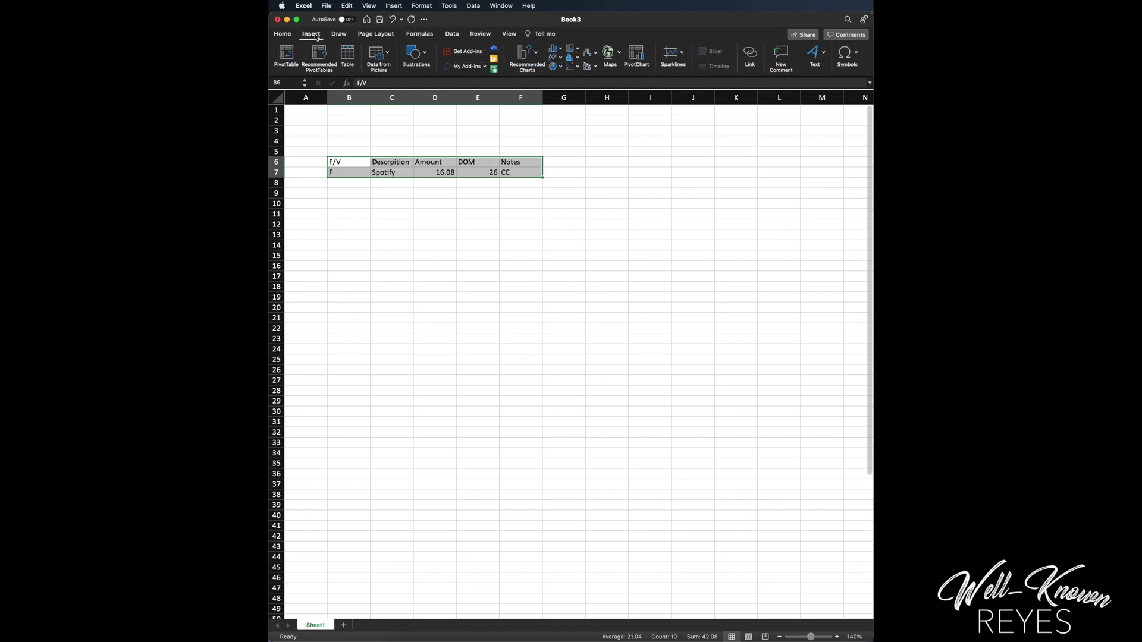
{"action": "left_click", "coordinate": [349, 58]}
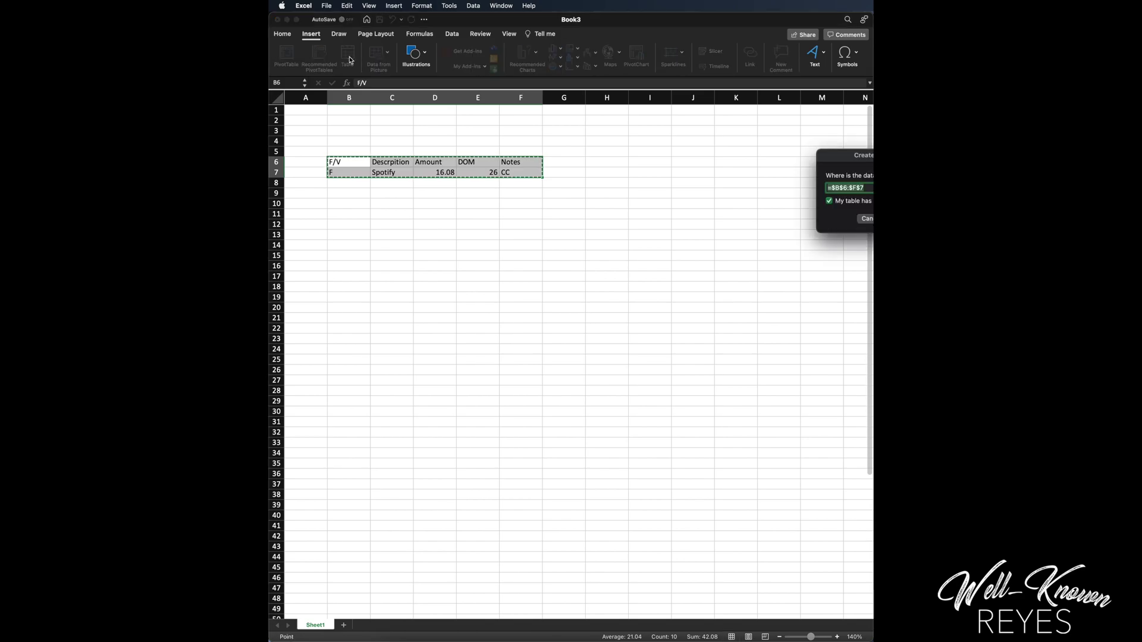
{"action": "left_click_drag", "start_coordinate": [853, 161], "coordinate": [653, 156]}
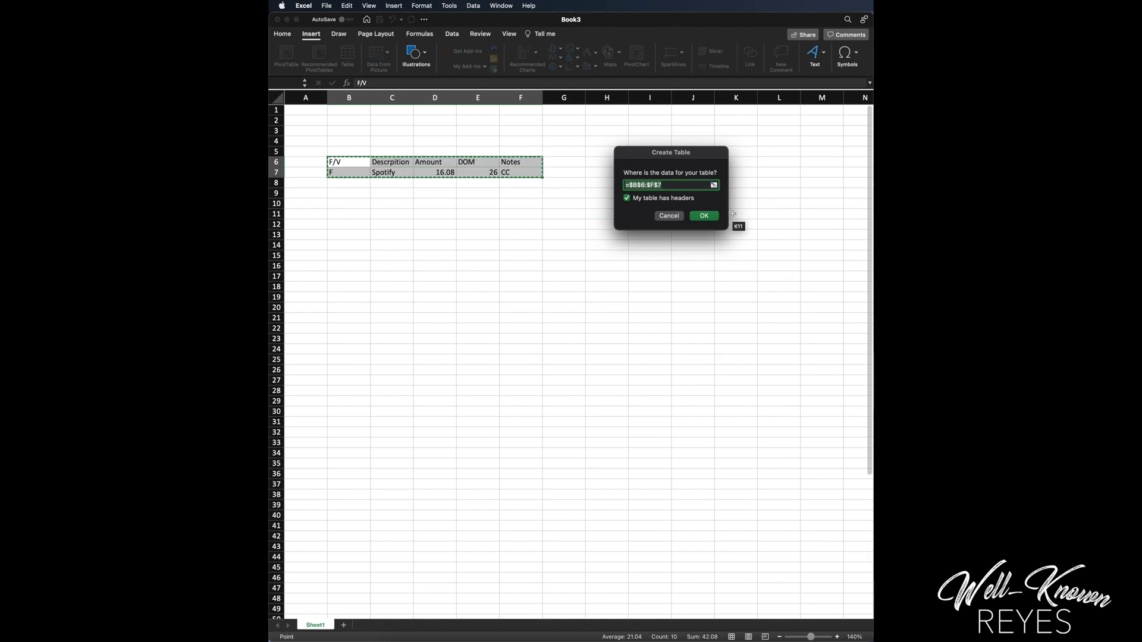
Confirm the table creation and apply a light blue table style
{"action": "left_click", "coordinate": [705, 217]}
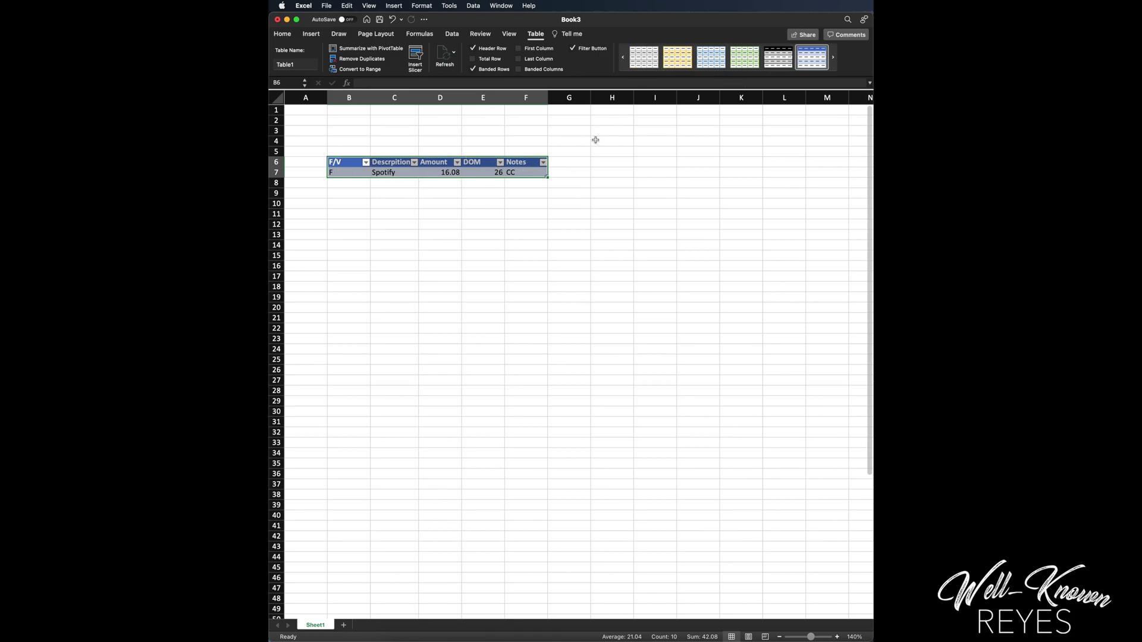
{"action": "left_click", "coordinate": [729, 76]}
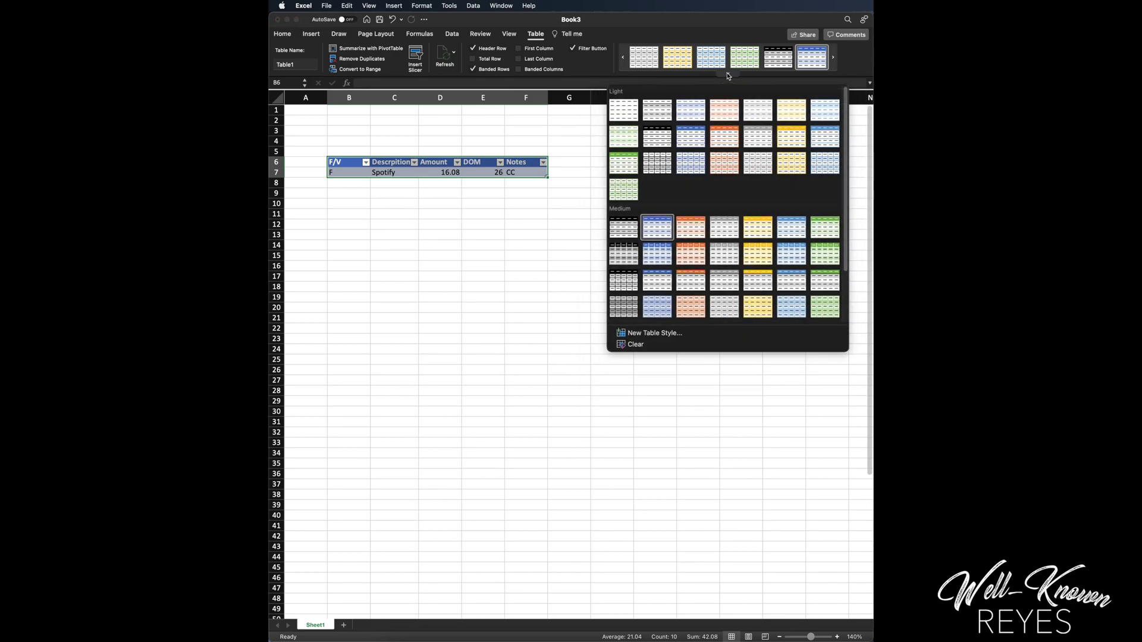
{"action": "left_click", "coordinate": [691, 166]}
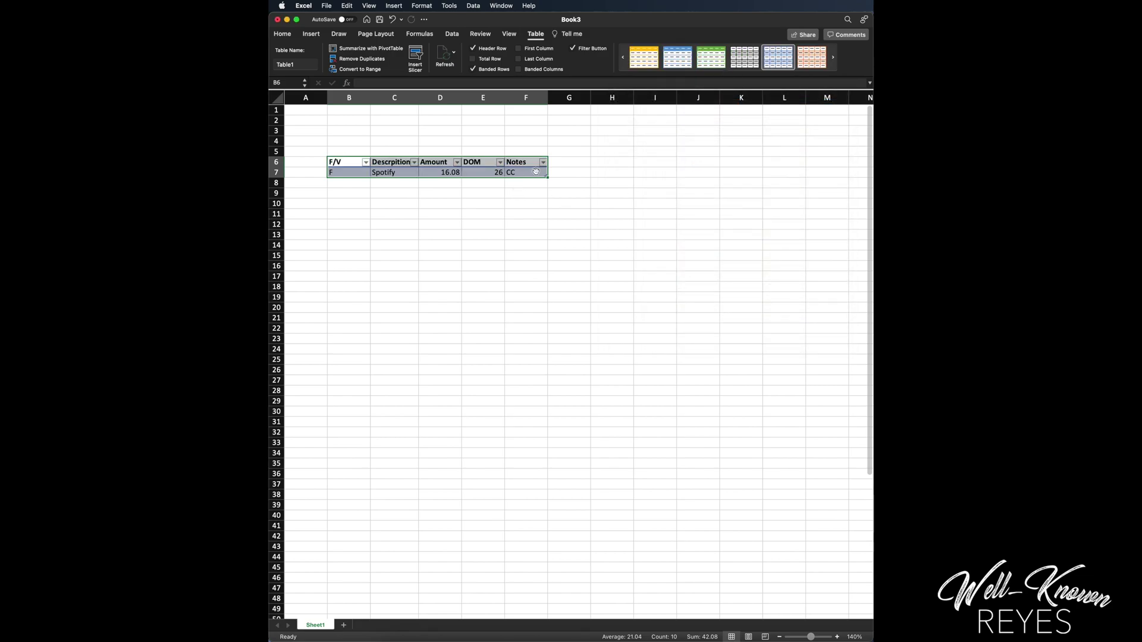
{"action": "left_click", "coordinate": [533, 173]}
Add Disney+ and Gym rows below Spotify and turn on the table's Total row
{"action": "key", "text": "Tab"}
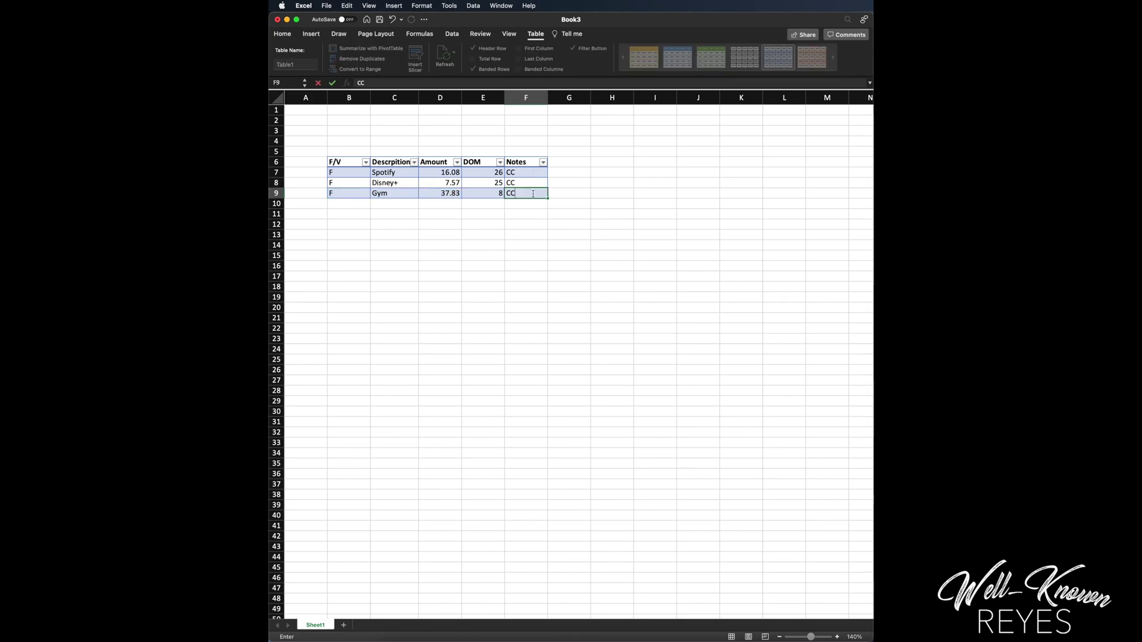
{"action": "left_click", "coordinate": [525, 212]}
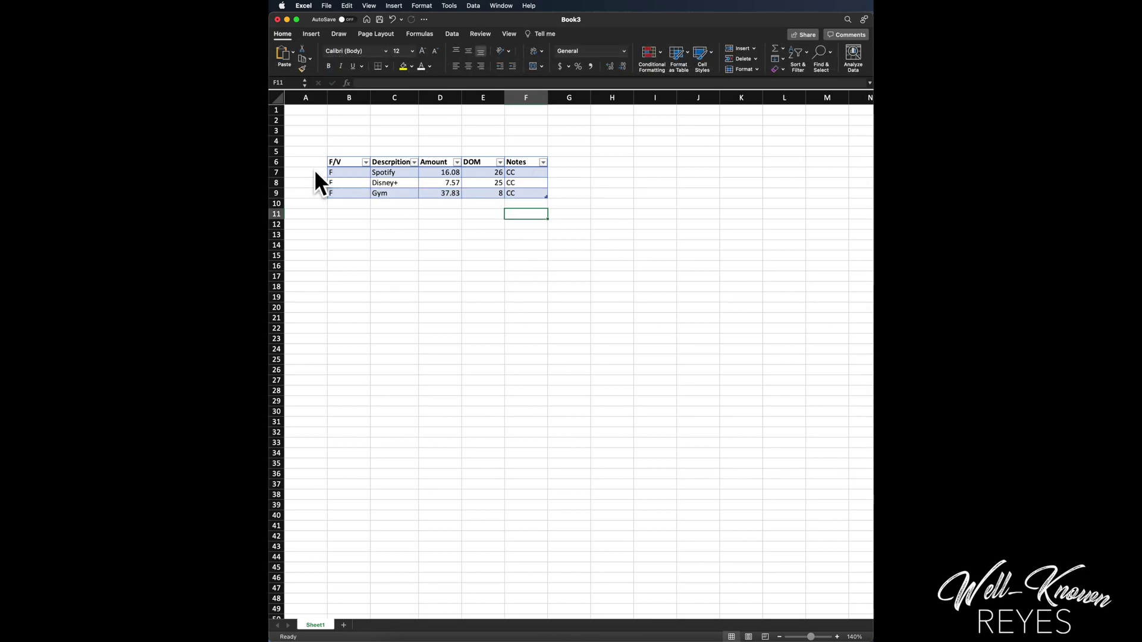
{"action": "left_click", "coordinate": [352, 164]}
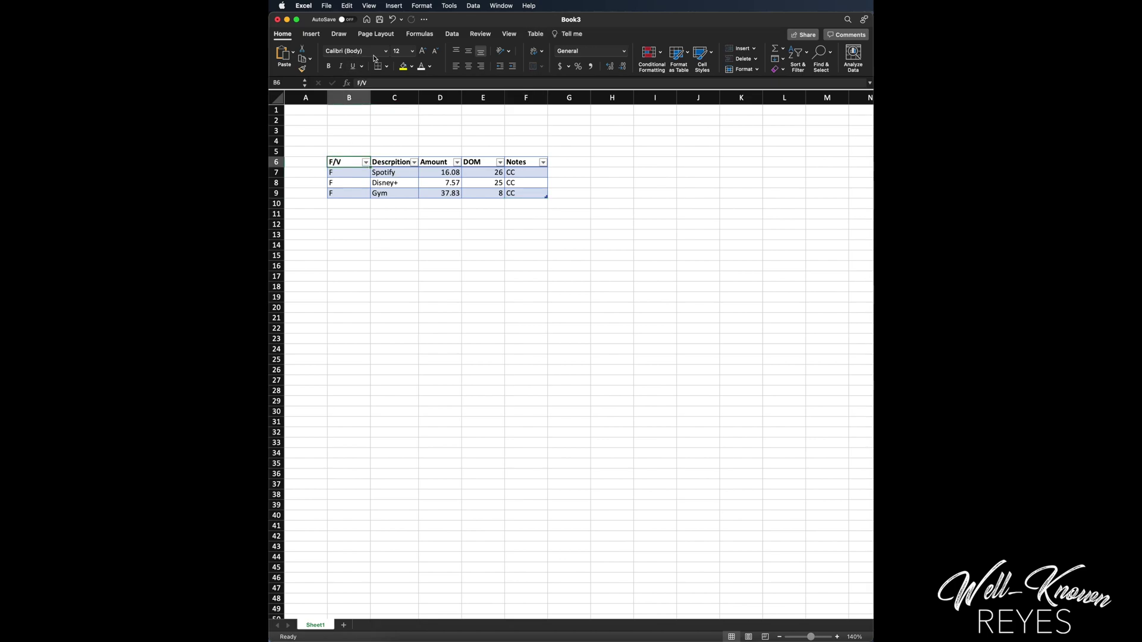
{"action": "left_click", "coordinate": [536, 35]}
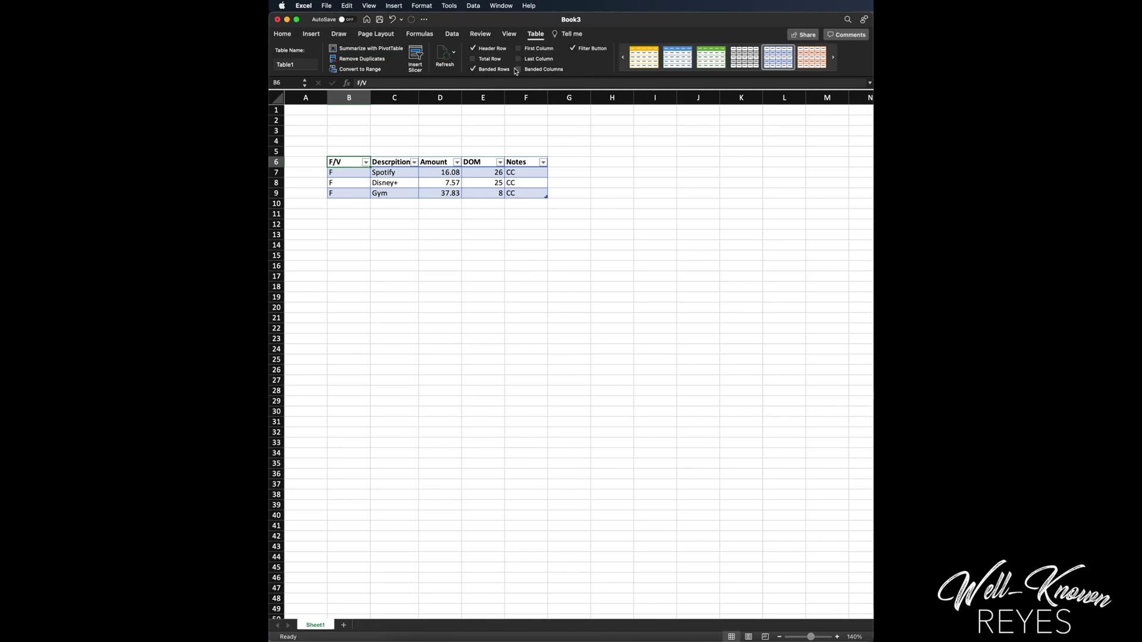
{"action": "left_click", "coordinate": [474, 59]}
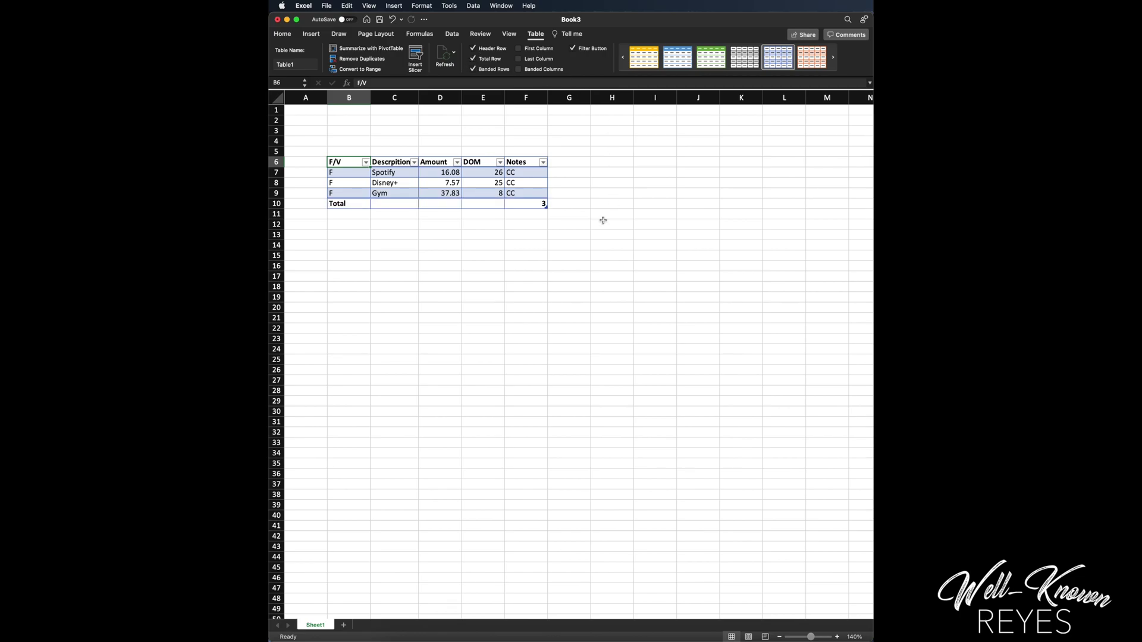
Set the Notes total in F10 to None and the Amount total in D10 to Sum
{"action": "left_click", "coordinate": [526, 204]}
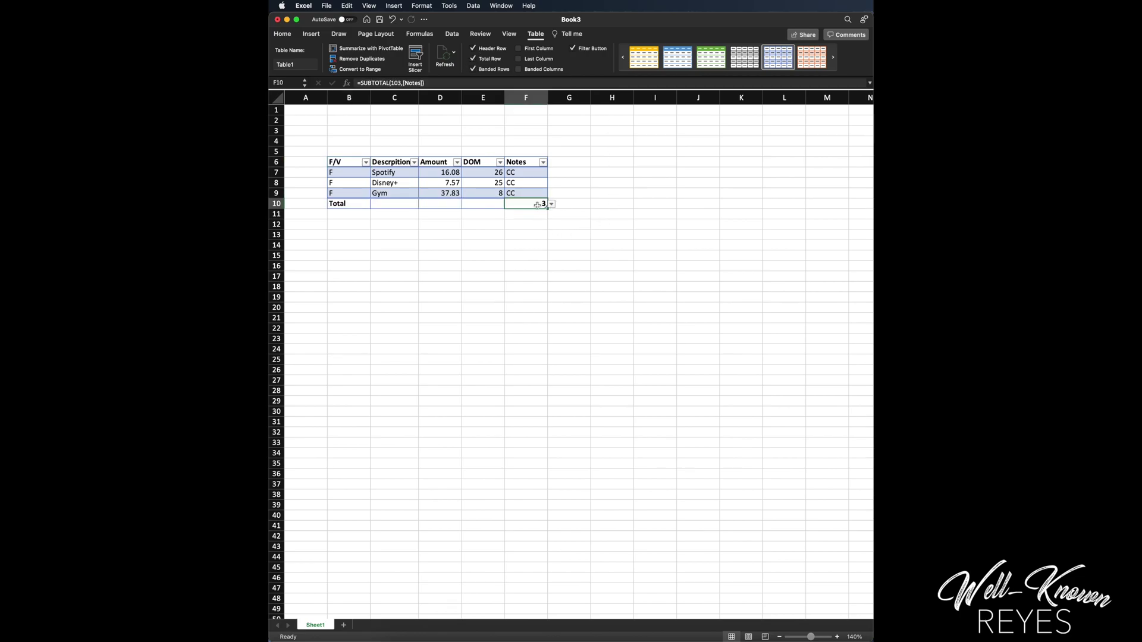
{"action": "left_click", "coordinate": [552, 204]}
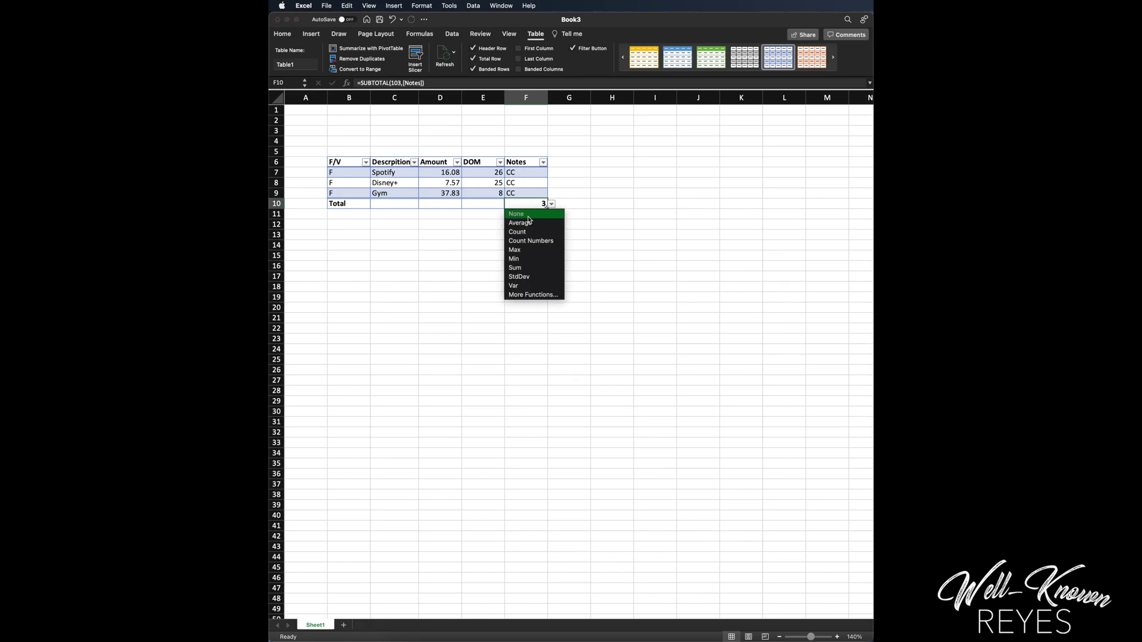
{"action": "left_click", "coordinate": [527, 216]}
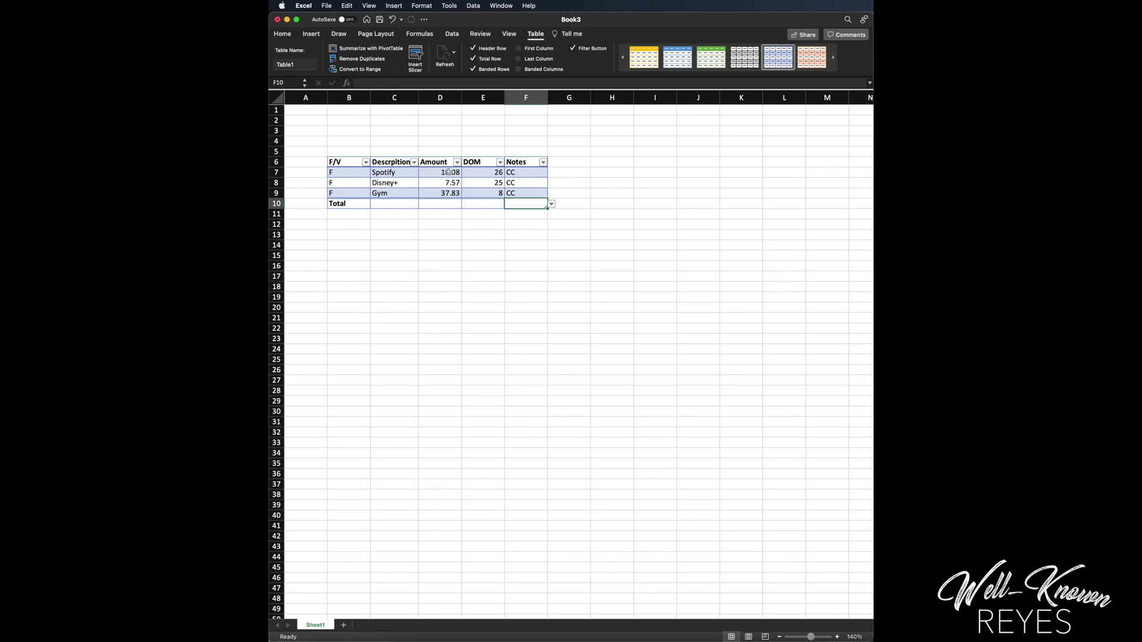
{"action": "left_click", "coordinate": [446, 203]}
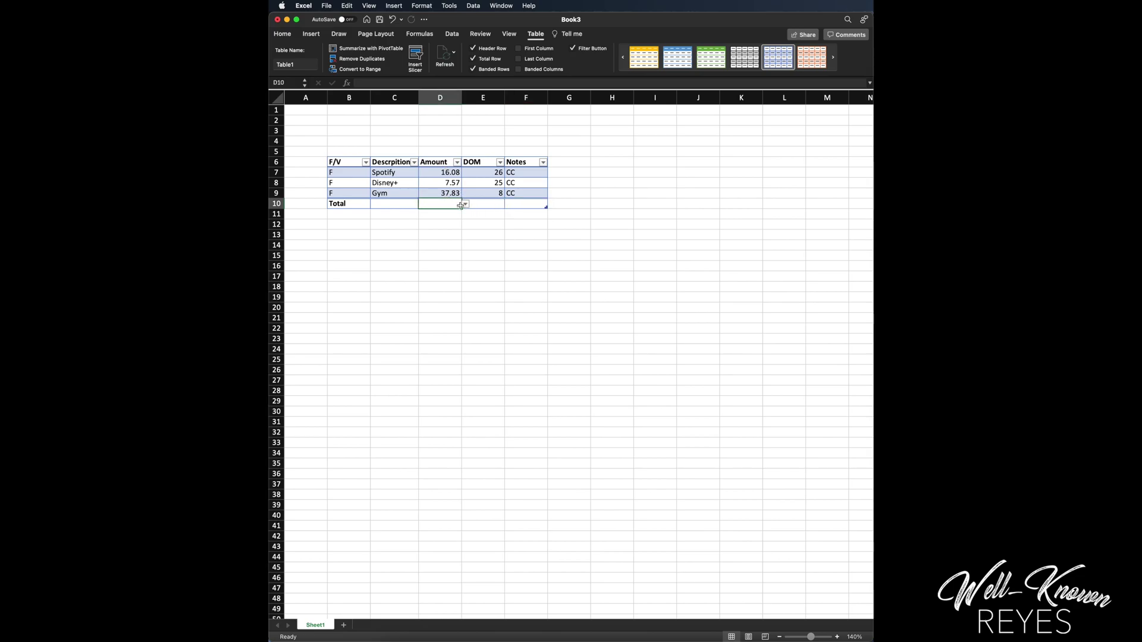
{"action": "left_click", "coordinate": [466, 205]}
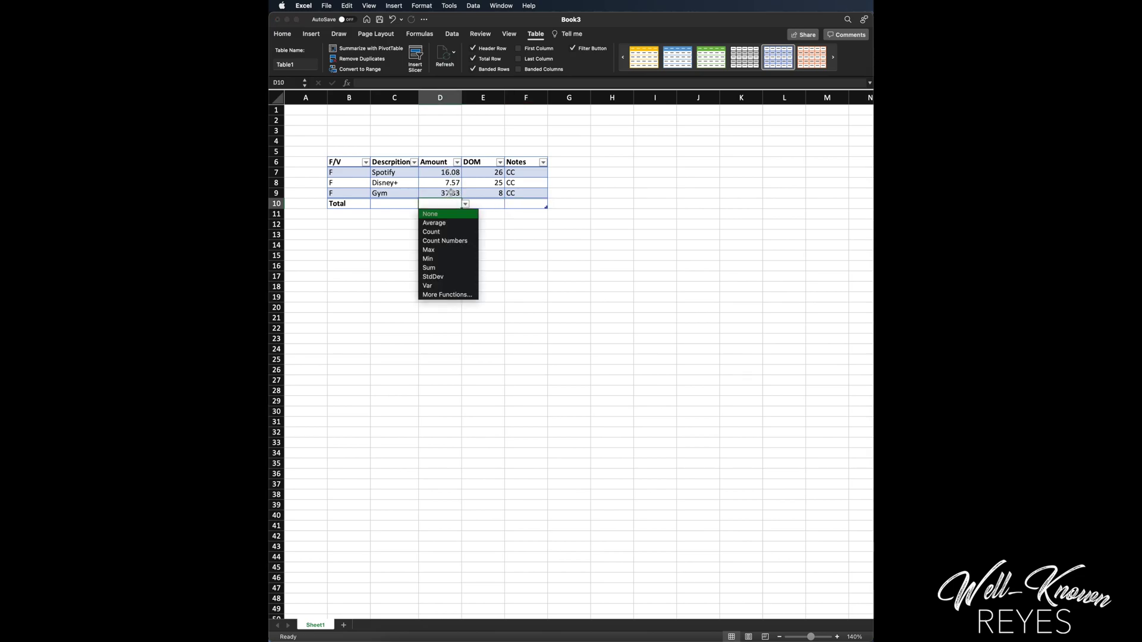
{"action": "left_click", "coordinate": [442, 269]}
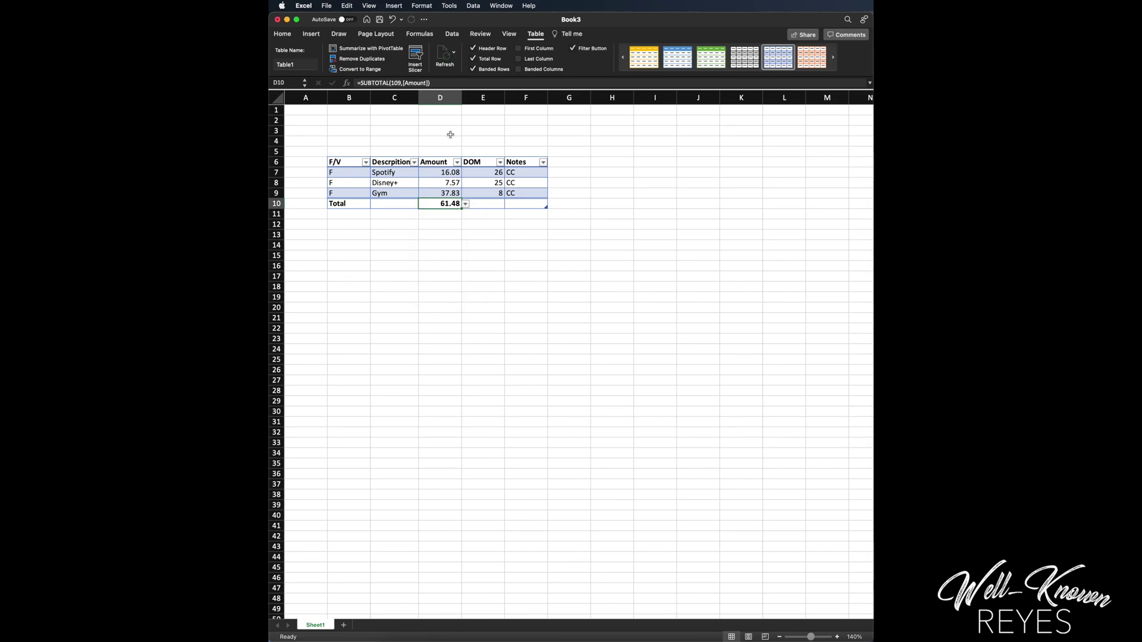
Format column D as Accounting so the Amount total reads $61.48
{"action": "left_click", "coordinate": [447, 98]}
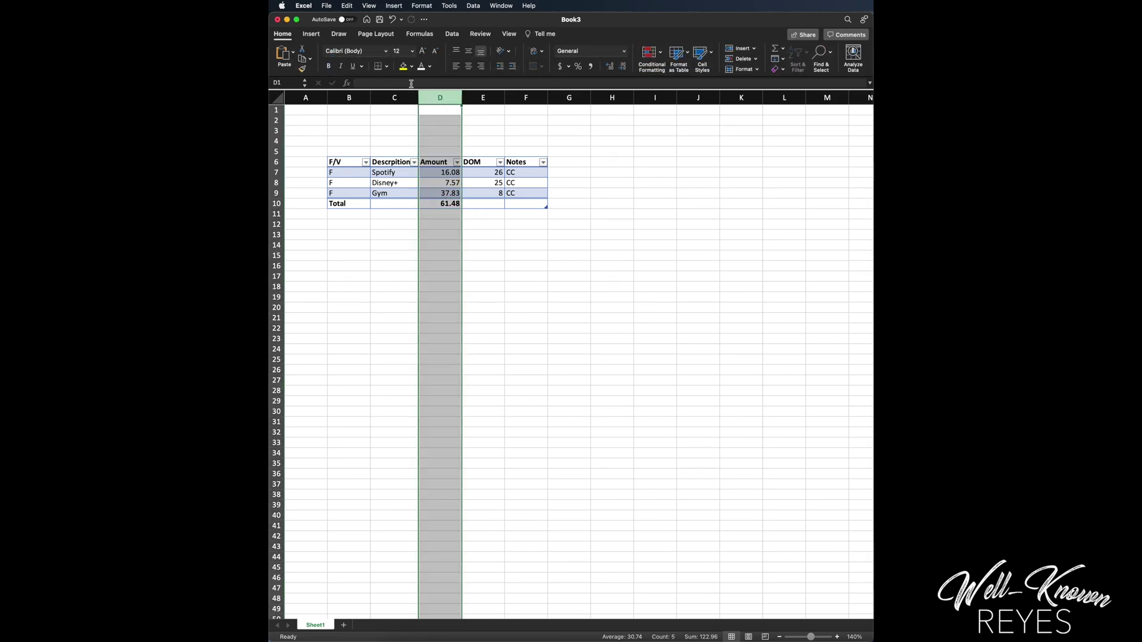
{"action": "left_click", "coordinate": [561, 67]}
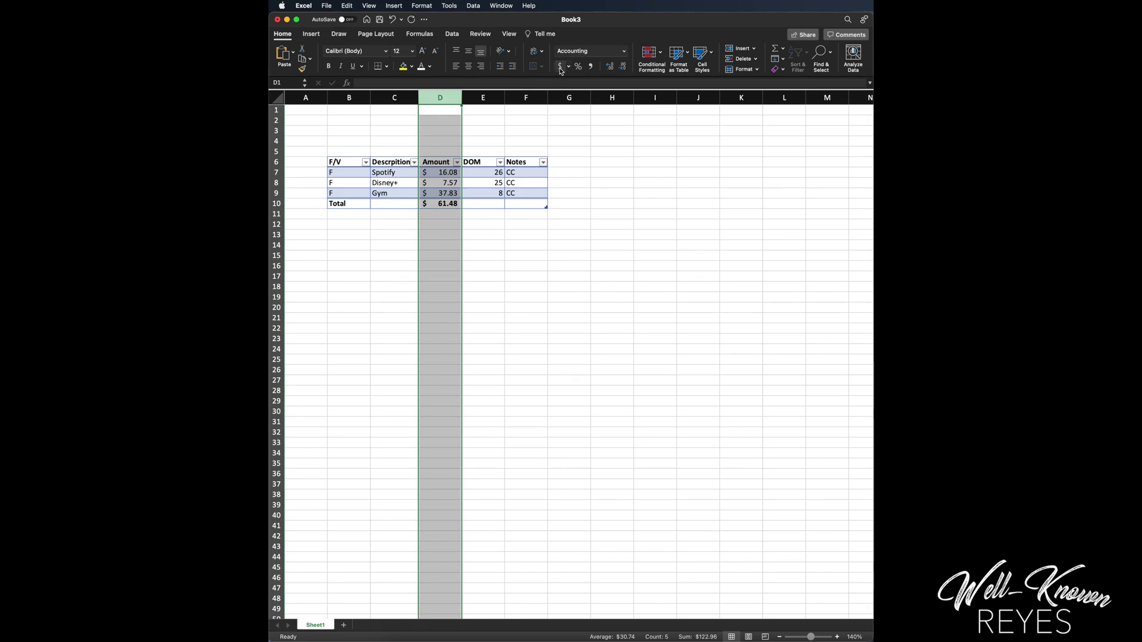
{"action": "left_click", "coordinate": [447, 204]}
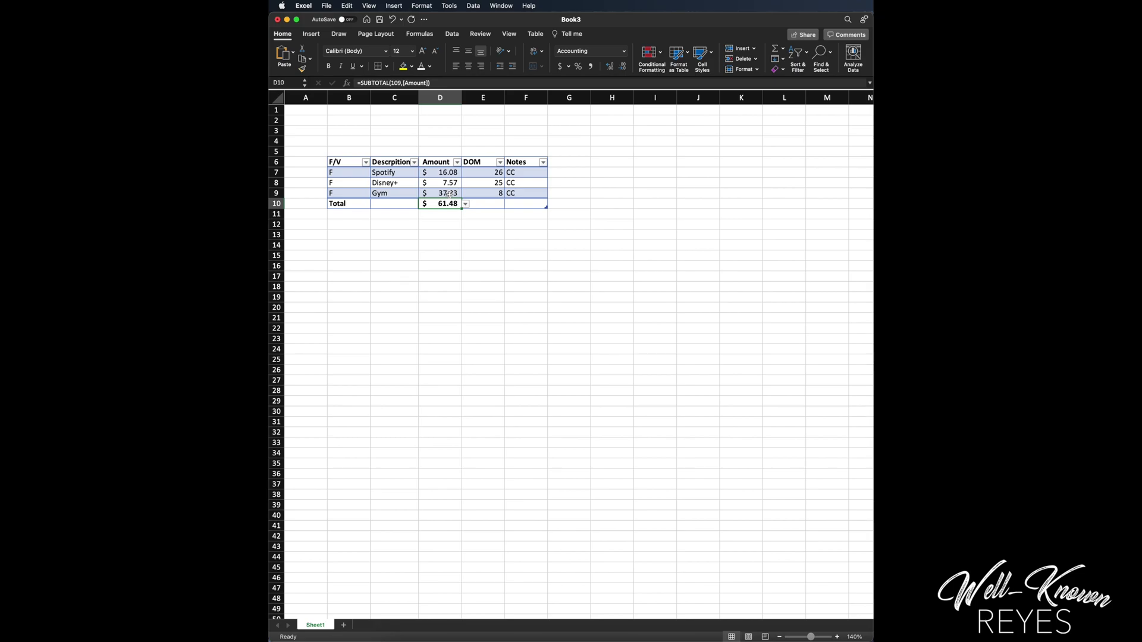
{"action": "left_click", "coordinate": [486, 206]}
{"action": "left_click", "coordinate": [445, 204]}
{"action": "left_click", "coordinate": [522, 193]}
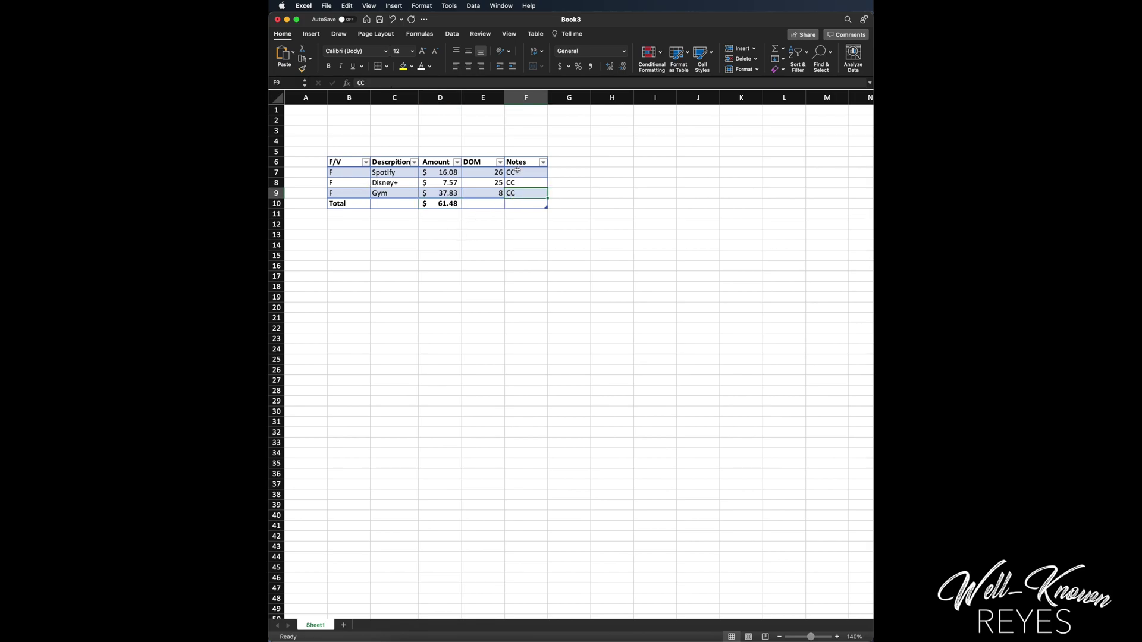
Insert three blank table rows below Gym, pushing Total down to row 13
{"action": "left_click", "coordinate": [283, 35]}
{"action": "left_click", "coordinate": [285, 38]}
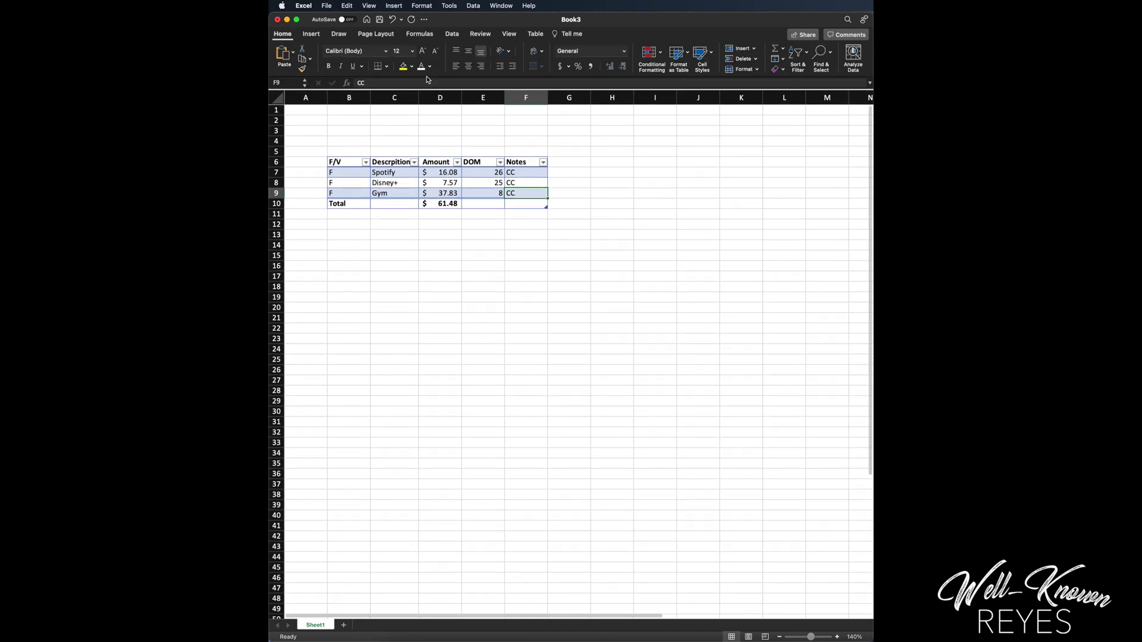
{"action": "left_click", "coordinate": [754, 49]}
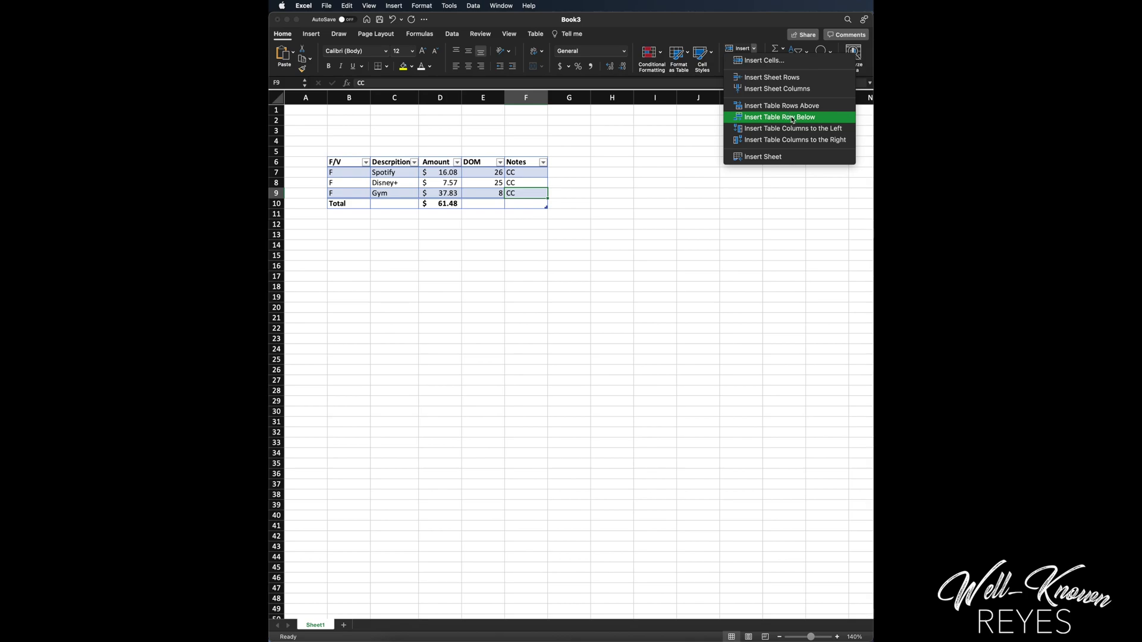
{"action": "left_click", "coordinate": [754, 48]}
{"action": "left_click", "coordinate": [754, 49]}
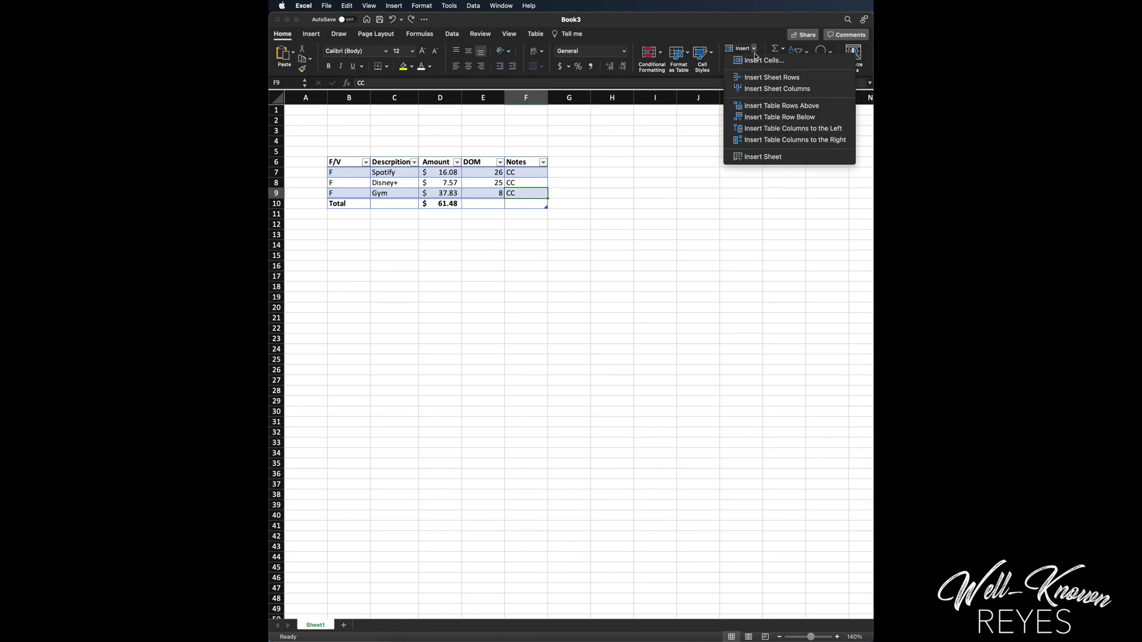
{"action": "left_click", "coordinate": [801, 119]}
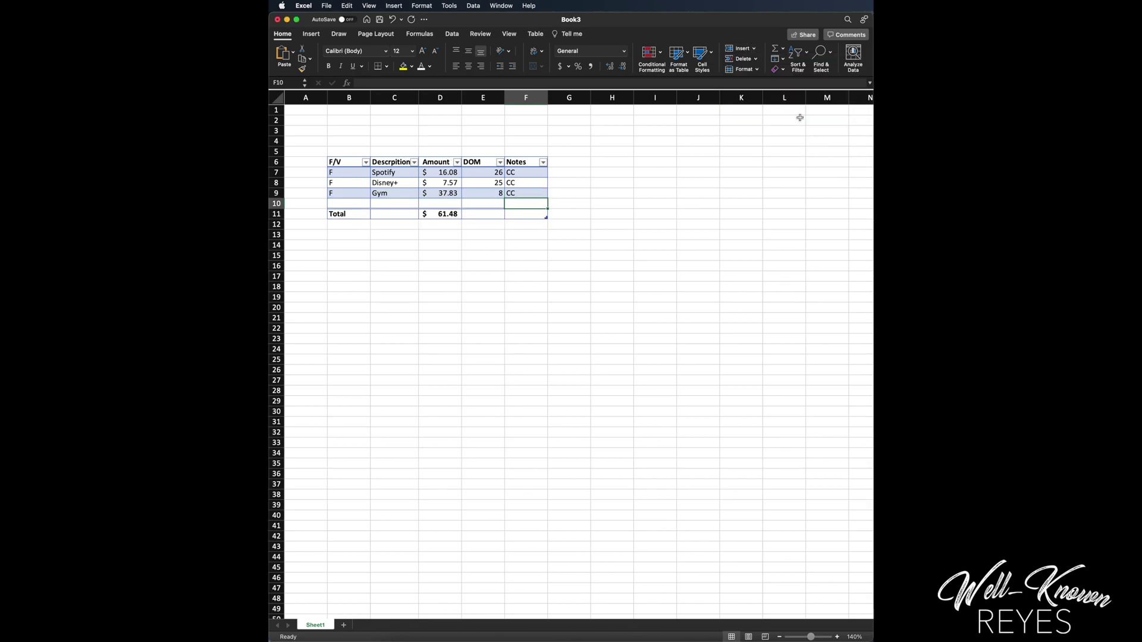
{"action": "left_click", "coordinate": [754, 48]}
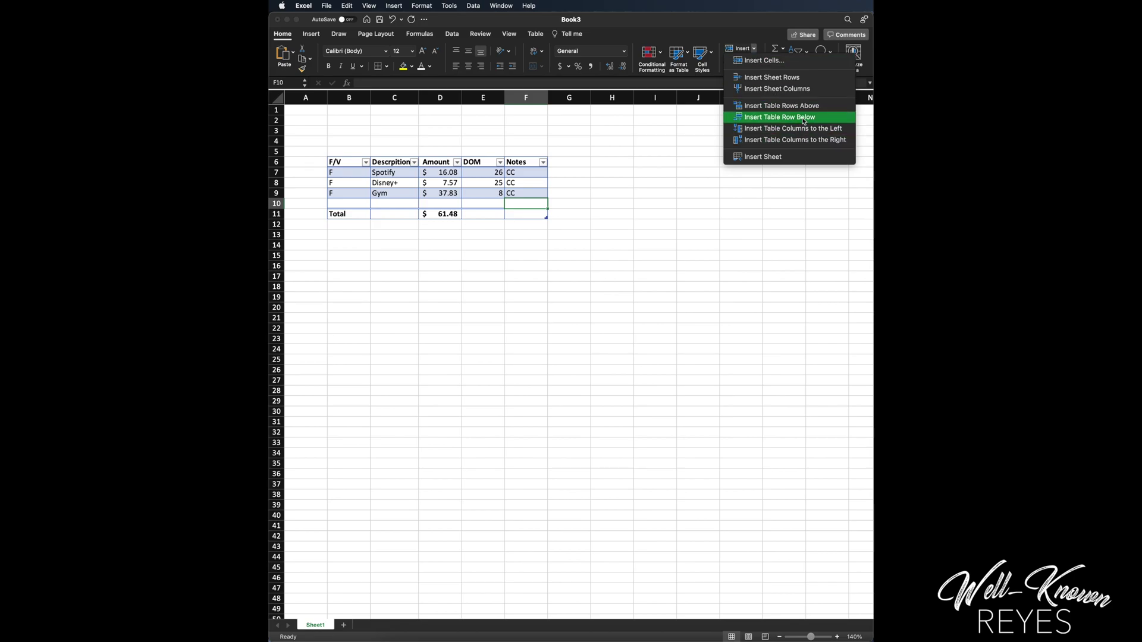
{"action": "left_click", "coordinate": [803, 121]}
{"action": "left_click", "coordinate": [753, 48]}
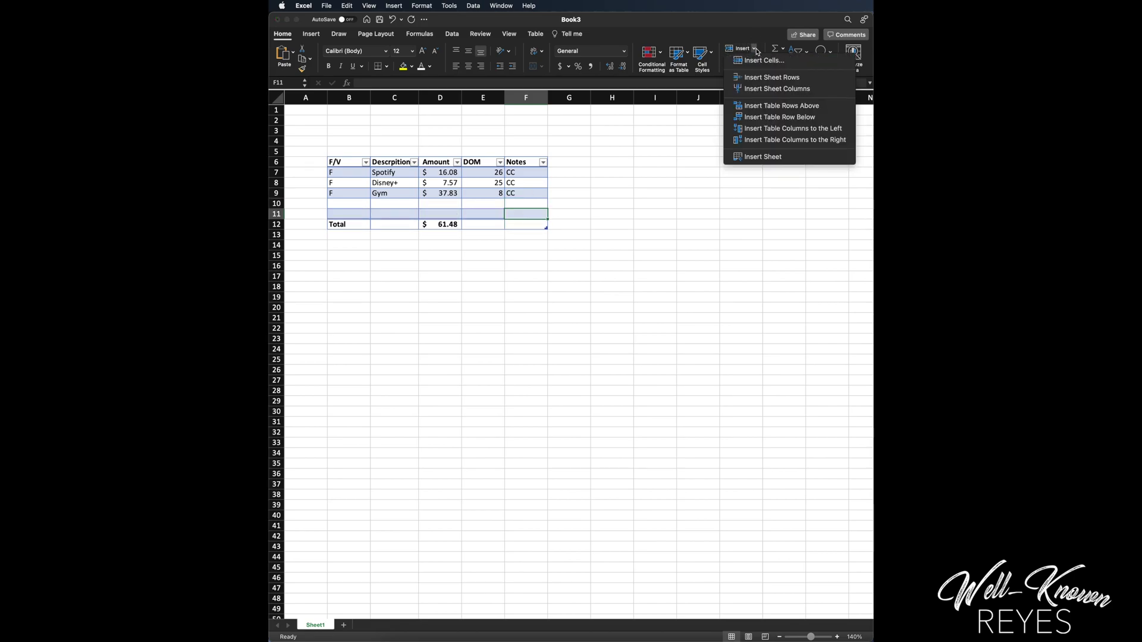
{"action": "left_click", "coordinate": [798, 119]}
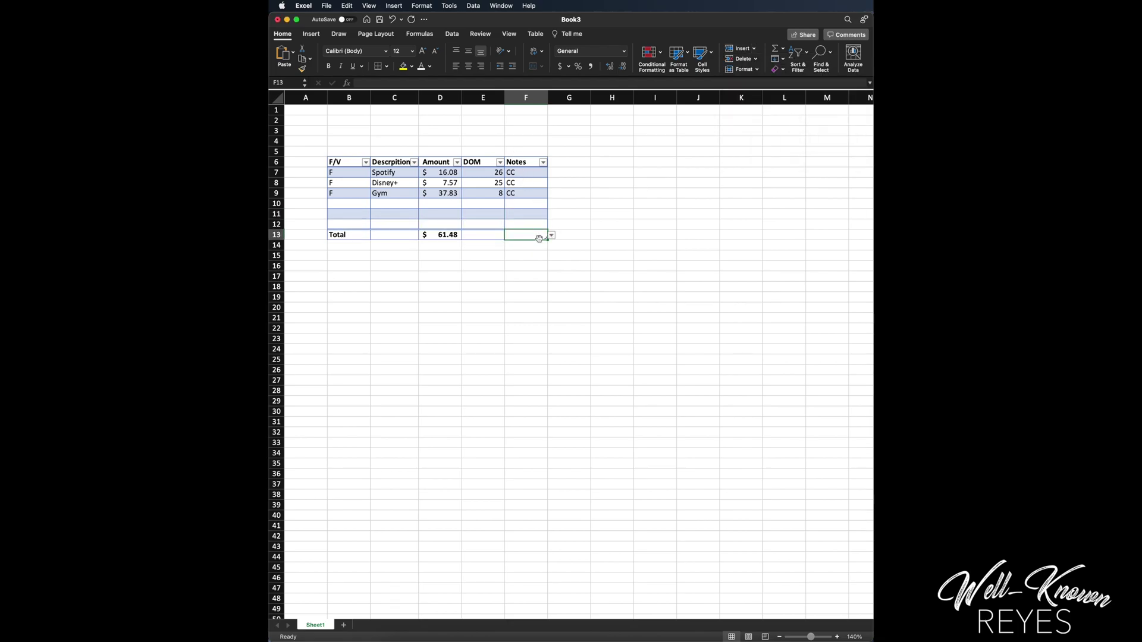
{"action": "key", "text": "Up"}
Resize Table1 to add Column1 and Column2 through column H and extend it to row 21
{"action": "left_click_drag", "start_coordinate": [547, 238], "coordinate": [619, 250]}
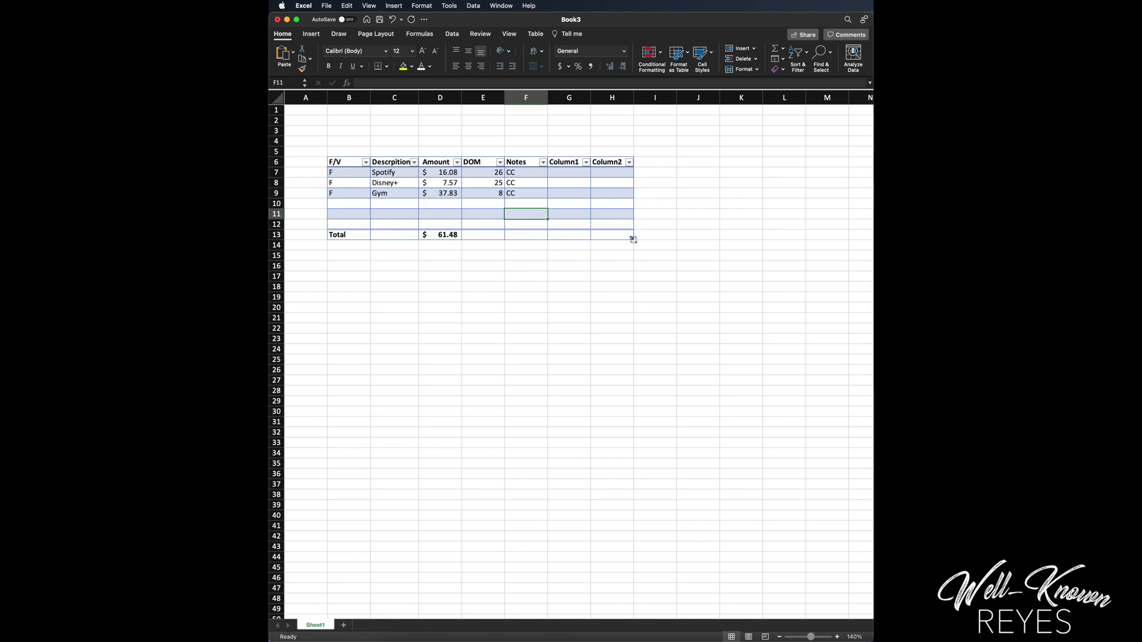
{"action": "left_click_drag", "start_coordinate": [629, 238], "coordinate": [624, 321]}
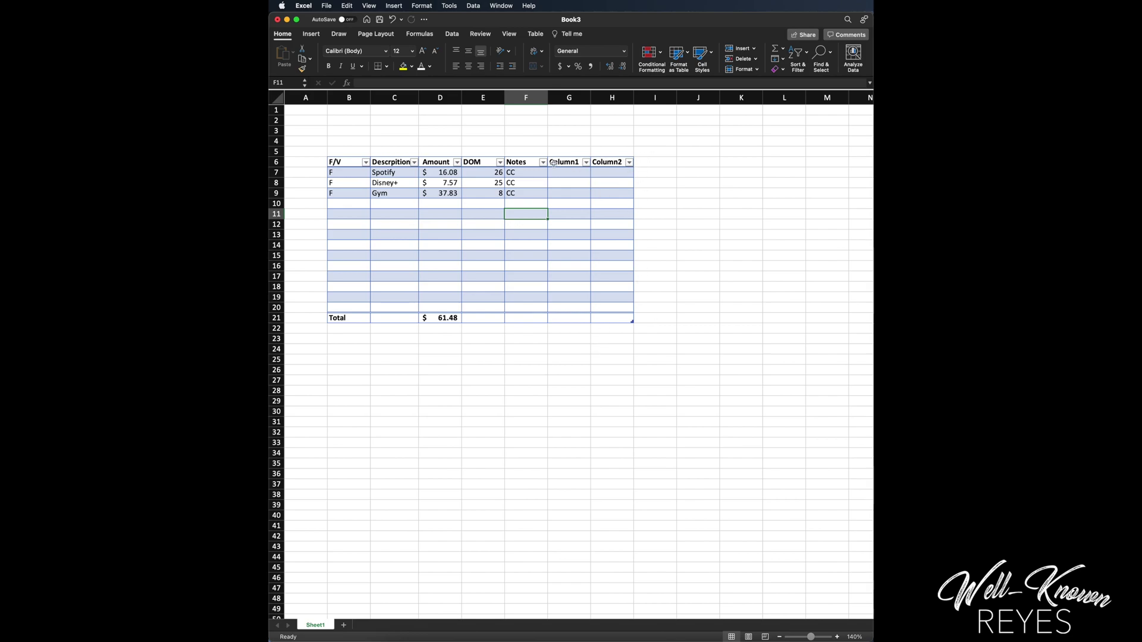
Toggle the header filter buttons and the Total row off and back on
{"action": "left_click", "coordinate": [352, 163]}
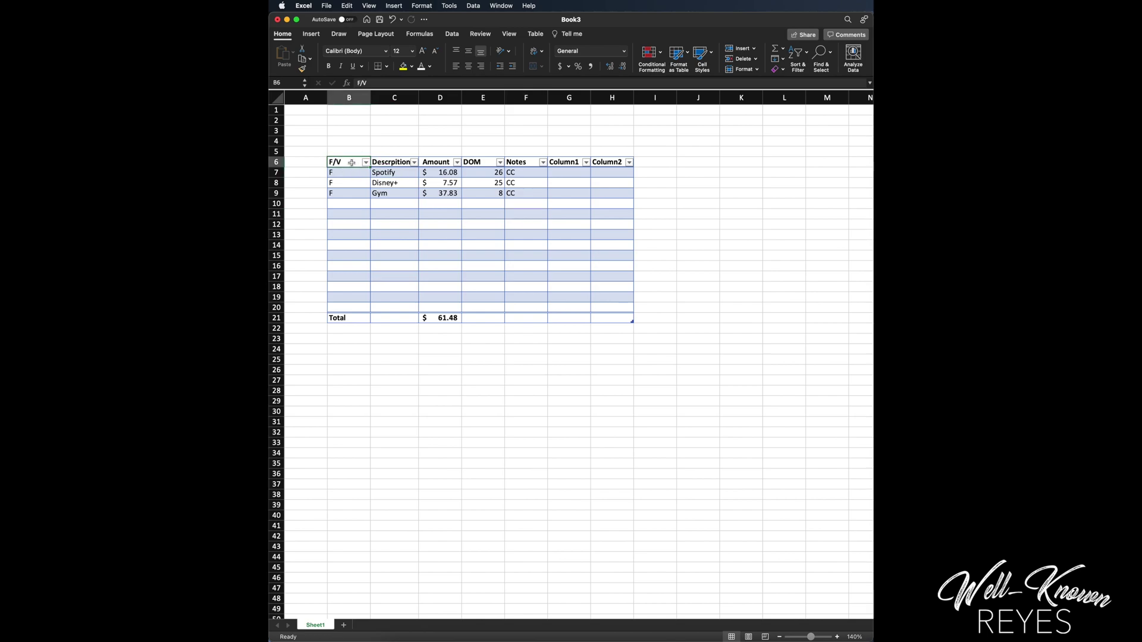
{"action": "left_click", "coordinate": [536, 34]}
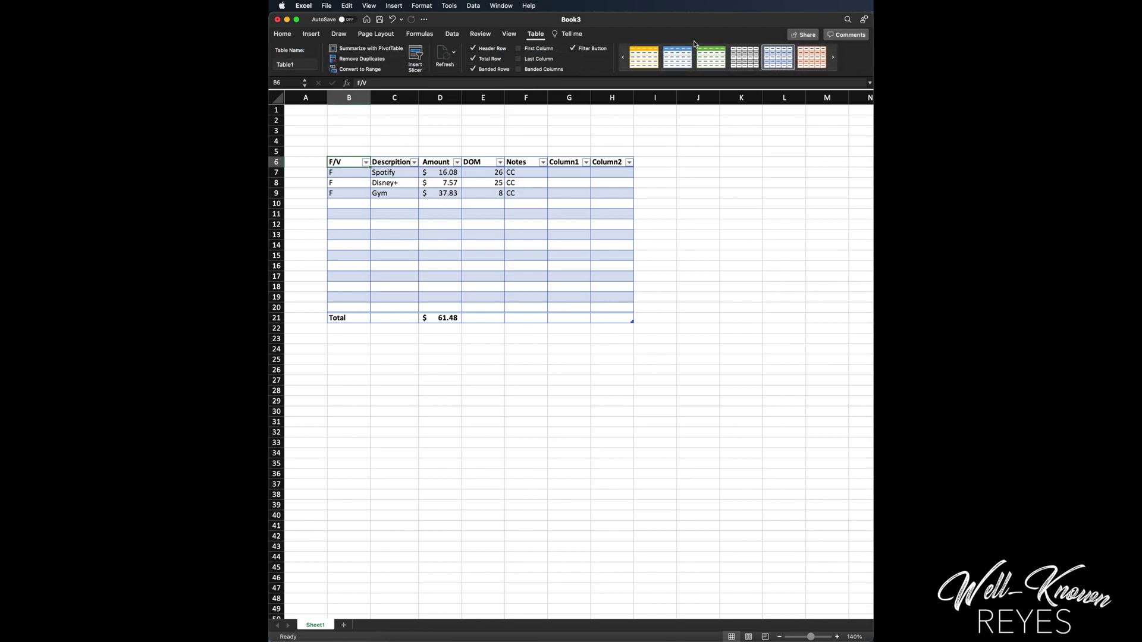
{"action": "left_click", "coordinate": [573, 49]}
{"action": "left_click", "coordinate": [573, 49]}
{"action": "left_click", "coordinate": [474, 60]}
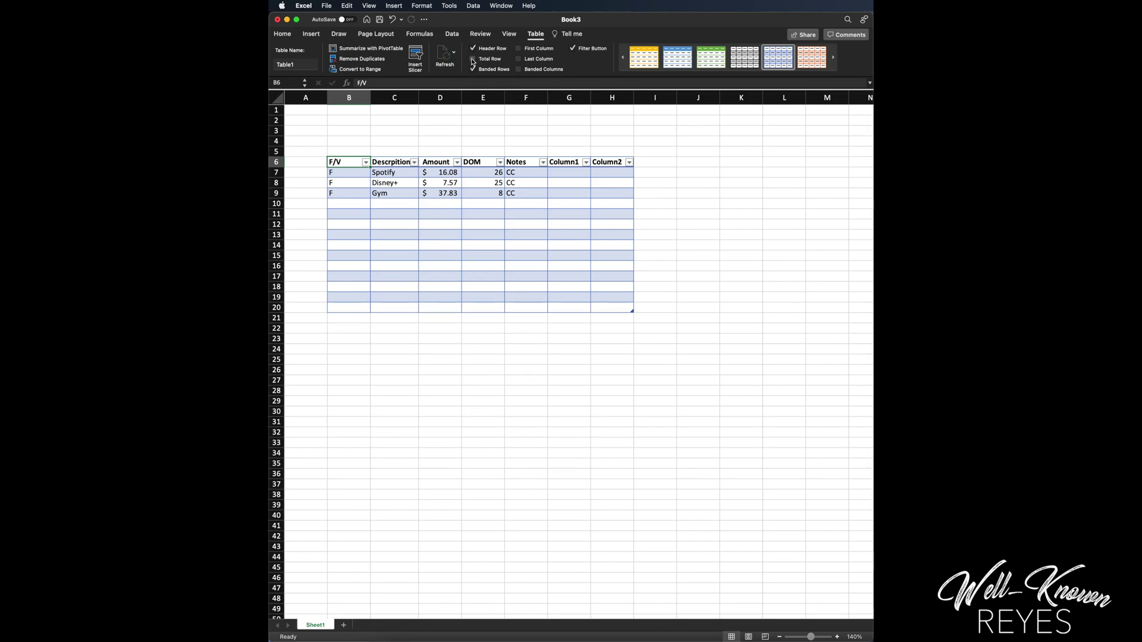
{"action": "left_click", "coordinate": [476, 60]}
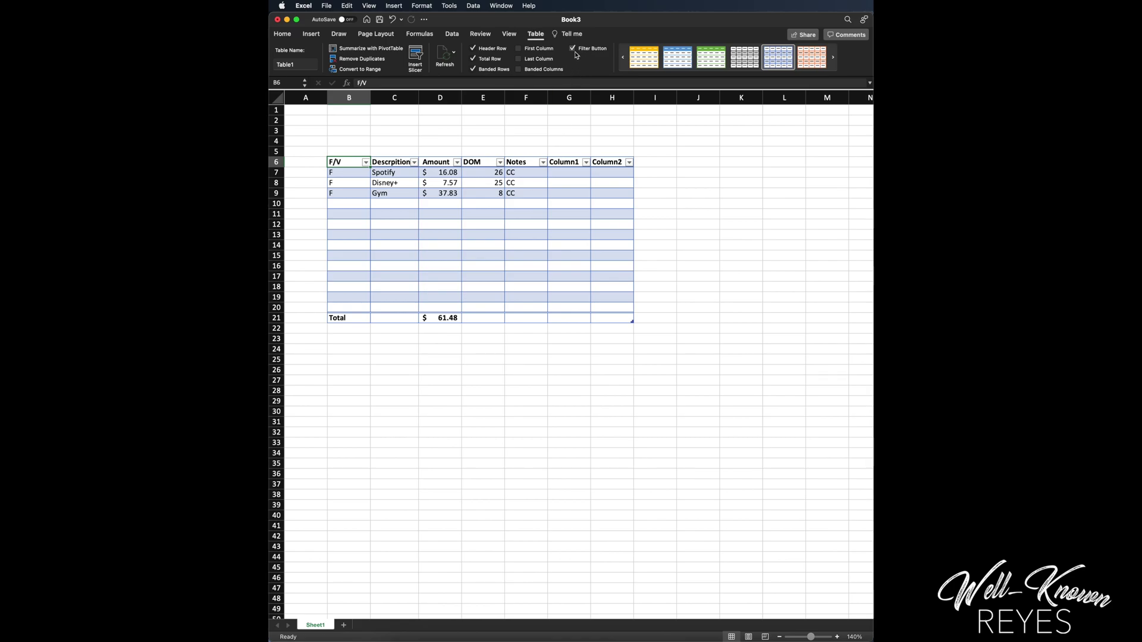
Resize the table back to columns B–F ending at row 16, Total in row 17
{"action": "left_click_drag", "start_coordinate": [631, 321], "coordinate": [540, 255]}
{"action": "left_click_drag", "start_coordinate": [545, 321], "coordinate": [543, 269]}
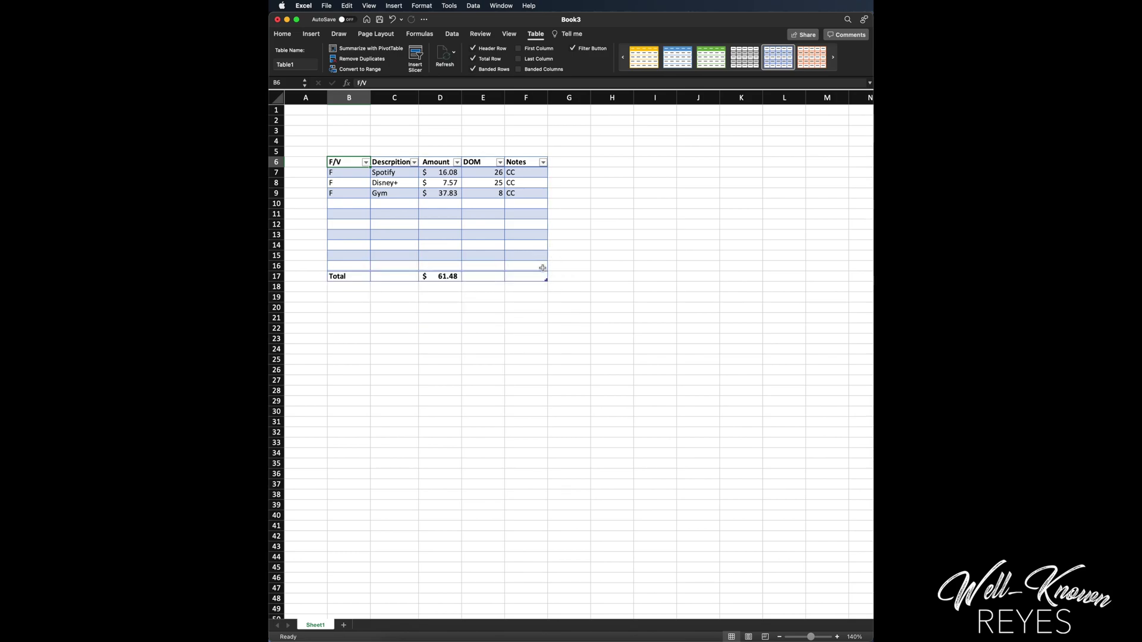
{"action": "left_click", "coordinate": [356, 149]}
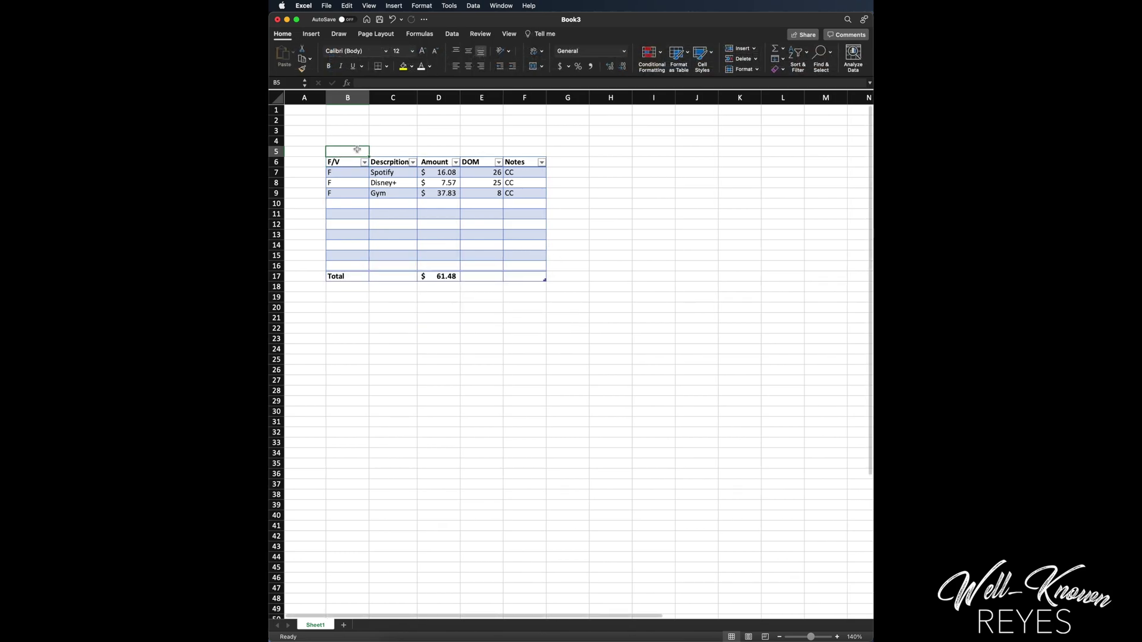
Enter the title 'Personal Monthly Expenses' in B5, then select B5:F5 across the table width
{"action": "type", "text": "Per"}
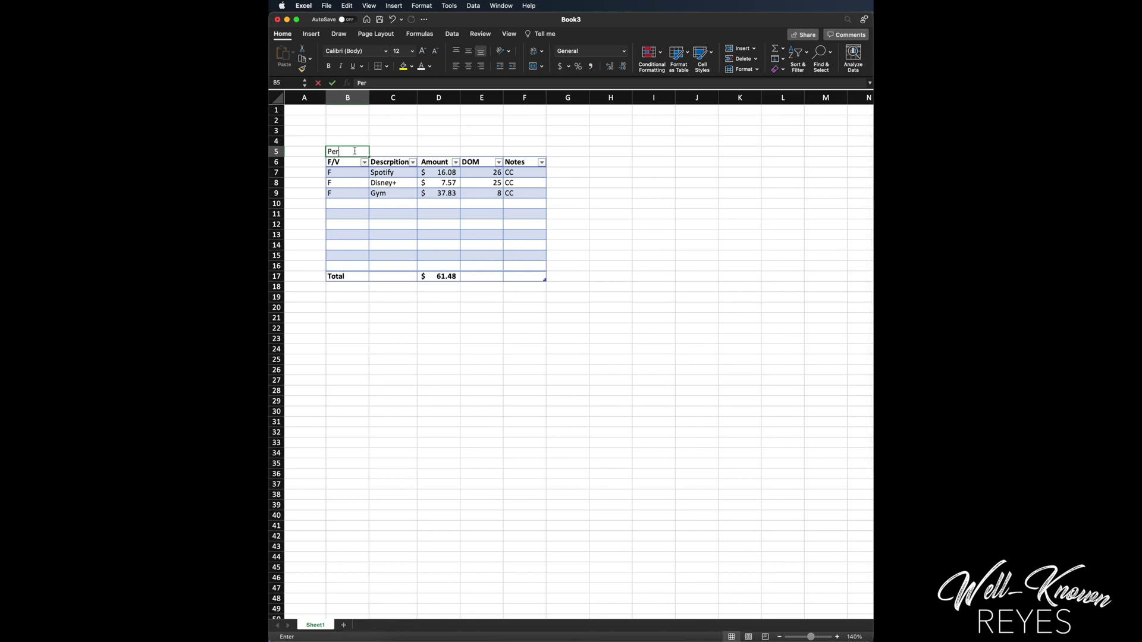
{"action": "type", "text": "sonal Monthly Expenses"}
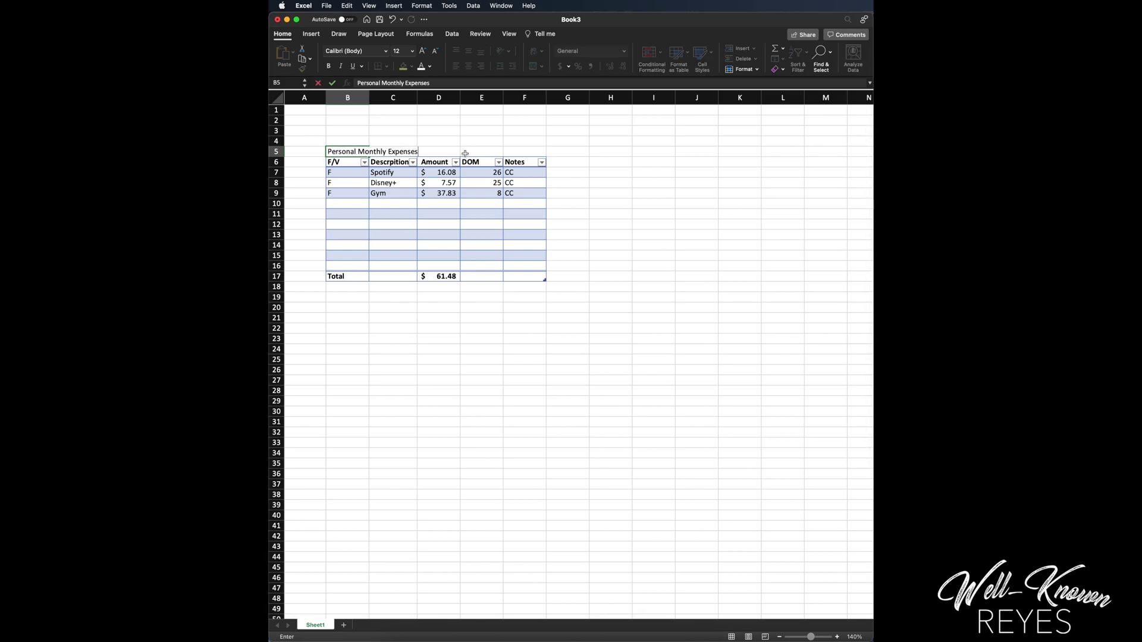
{"action": "left_click", "coordinate": [441, 151]}
{"action": "left_click", "coordinate": [389, 132]}
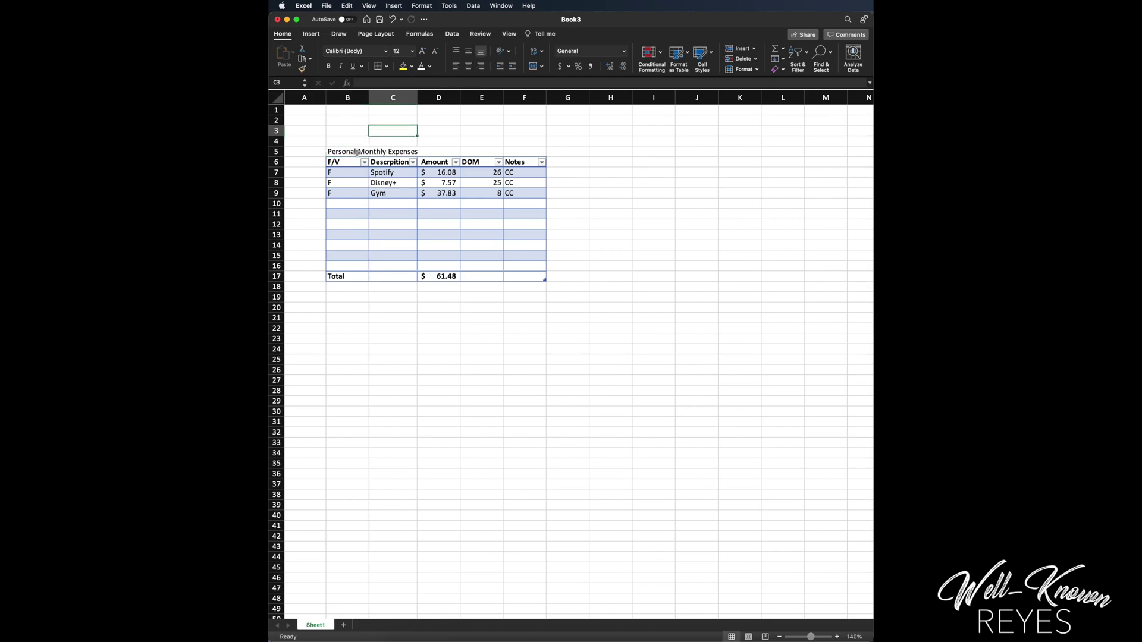
{"action": "left_click_drag", "start_coordinate": [348, 152], "coordinate": [516, 151]}
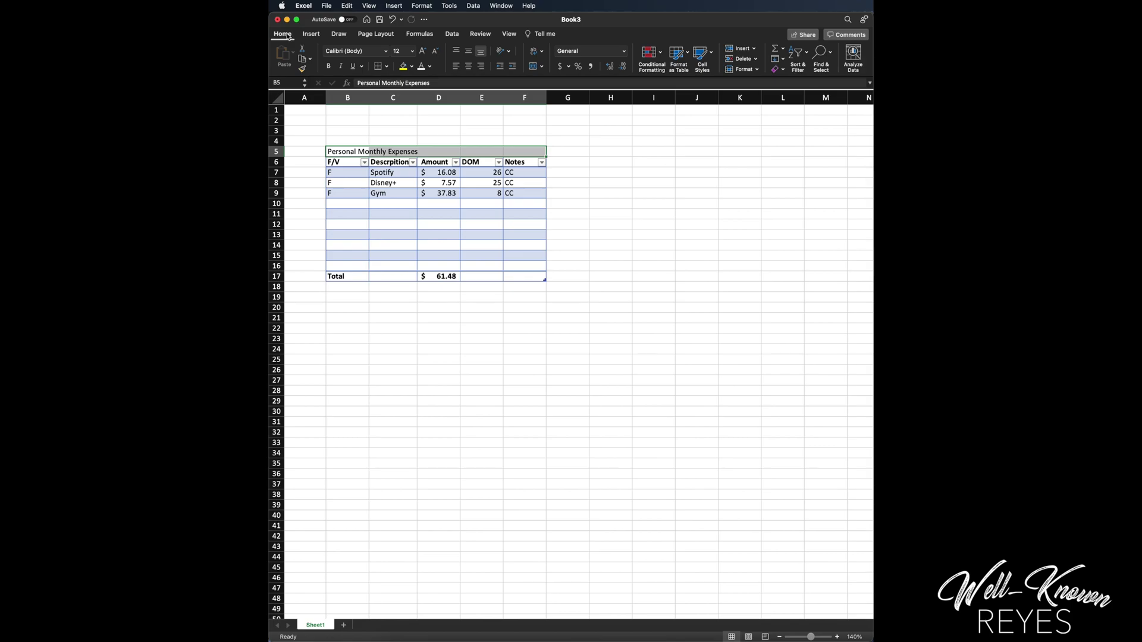
Merge & Center the 'Personal Monthly Expenses' title over B5:F5, then make it bold at 18 pt
{"action": "left_click", "coordinate": [541, 66]}
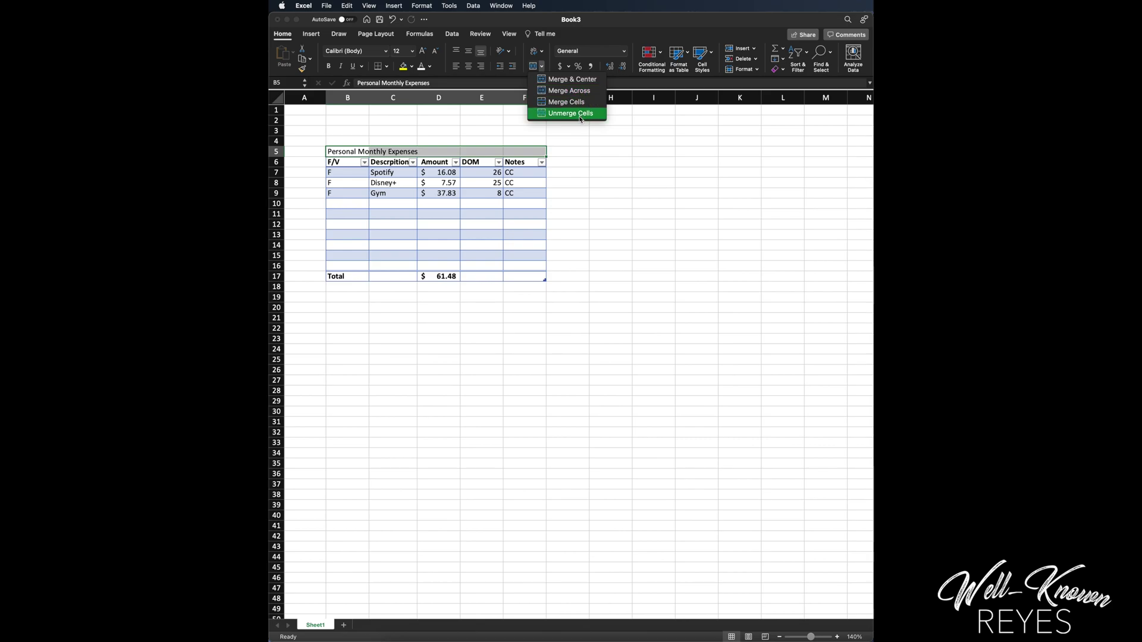
{"action": "left_click", "coordinate": [581, 80]}
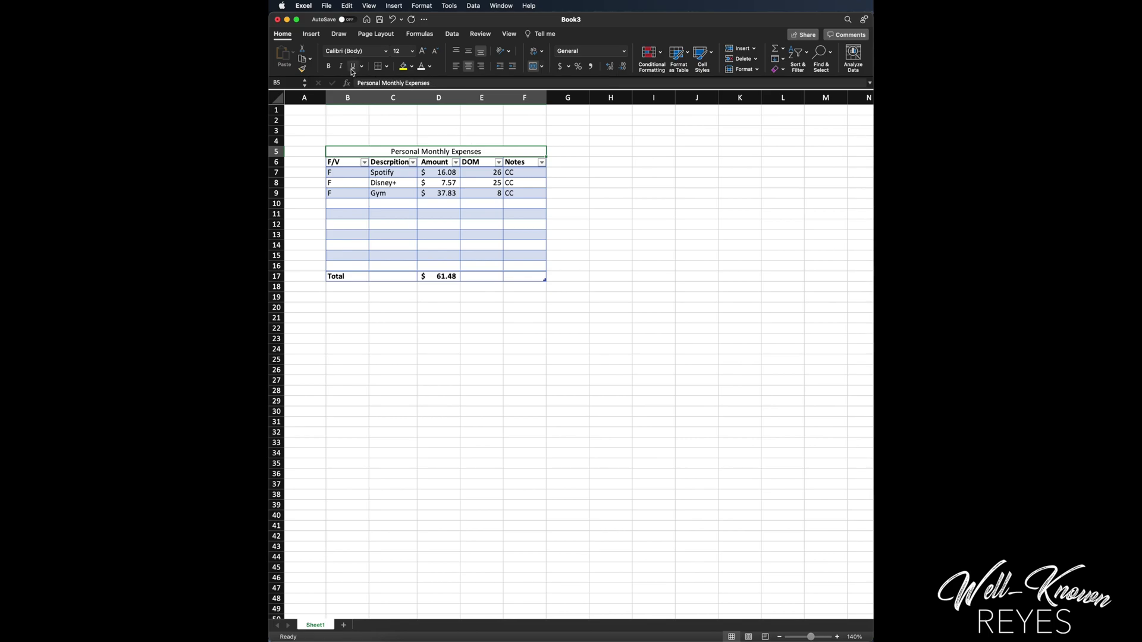
{"action": "left_click", "coordinate": [329, 67]}
{"action": "left_click", "coordinate": [412, 52]}
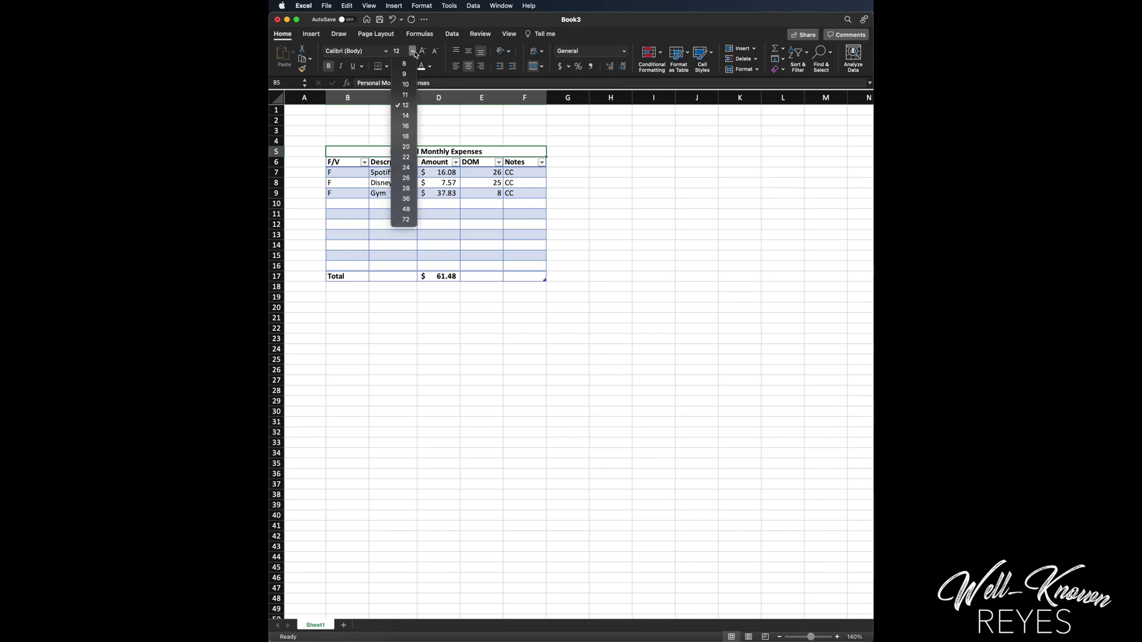
{"action": "left_click", "coordinate": [407, 136]}
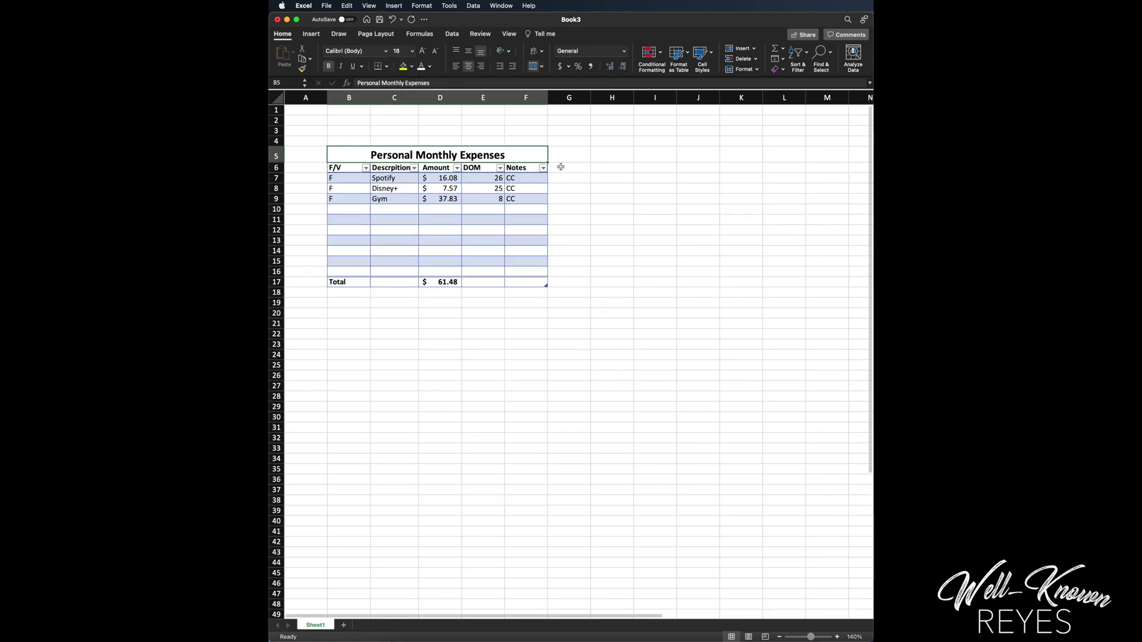
{"action": "left_click", "coordinate": [565, 157]}
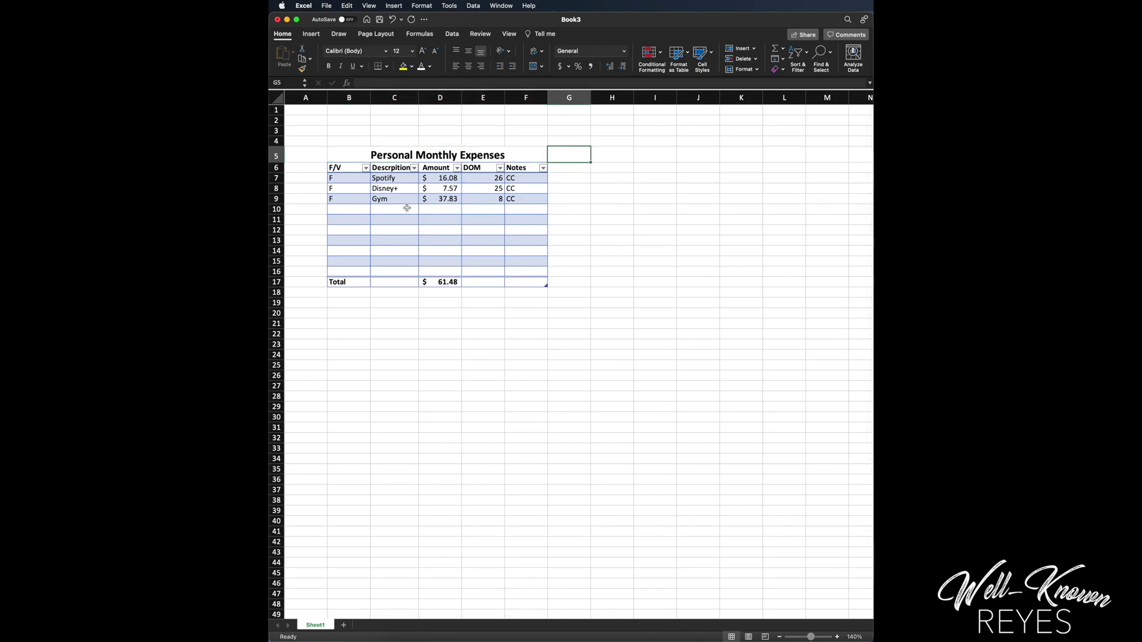
Select empty cells below the table, ending with the range B23:E23
{"action": "left_click", "coordinate": [349, 313]}
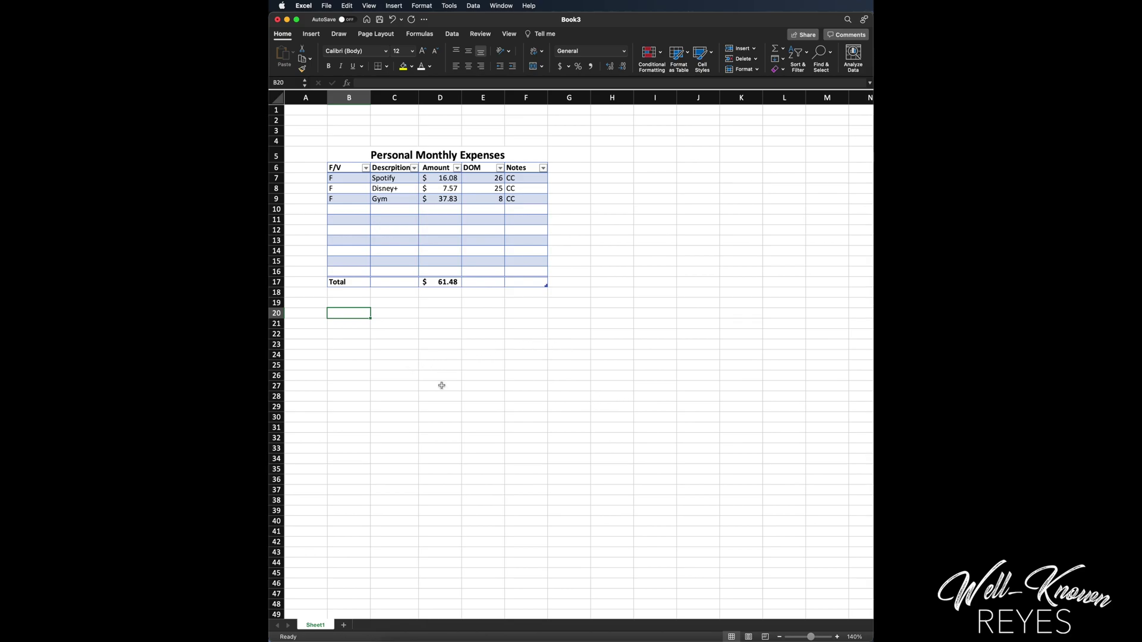
{"action": "left_click", "coordinate": [439, 352]}
{"action": "left_click_drag", "start_coordinate": [351, 343], "coordinate": [483, 344]}
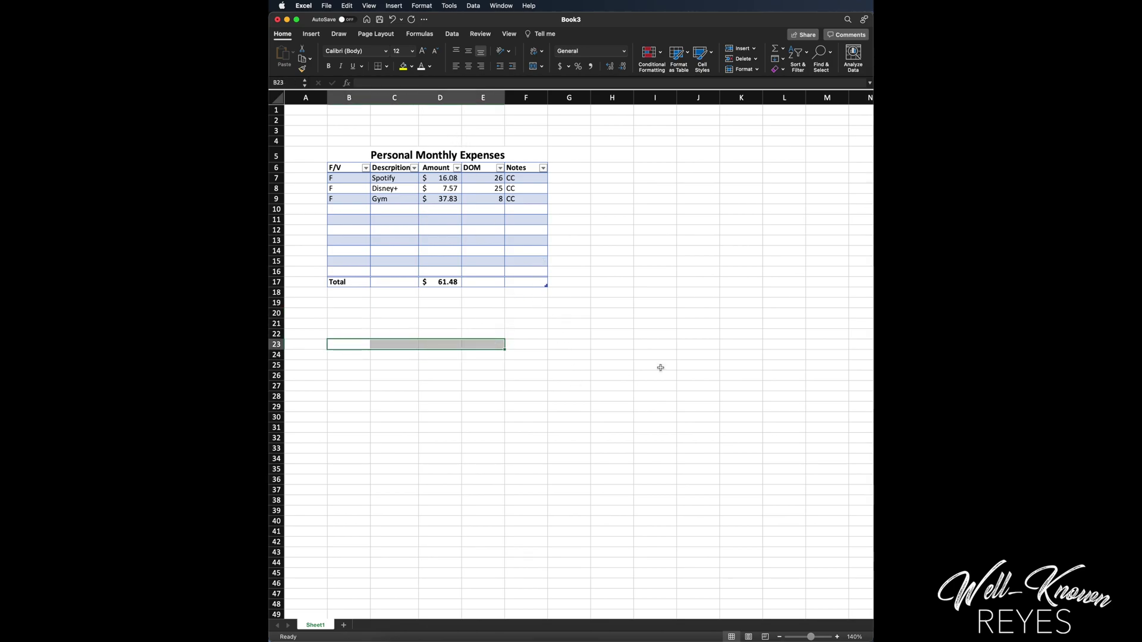